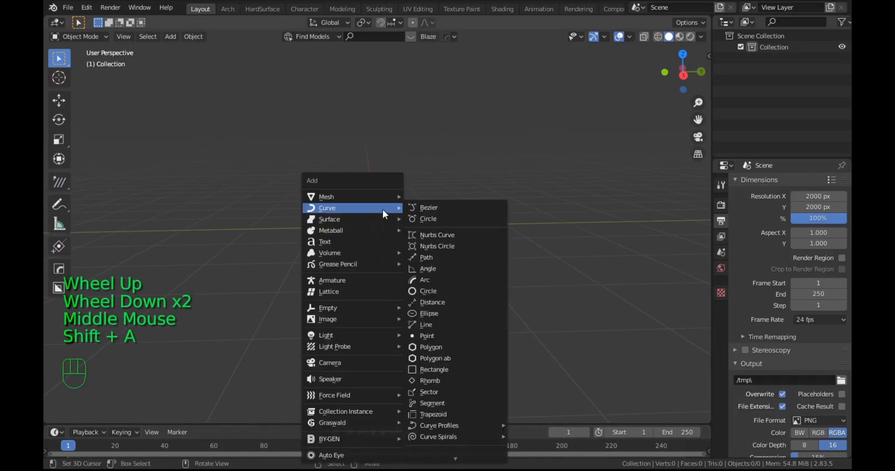
# Step: Add a cube at the scene origin and scale its mesh up slightly in Edit Mode
pyautogui.moveTo(354, 197)
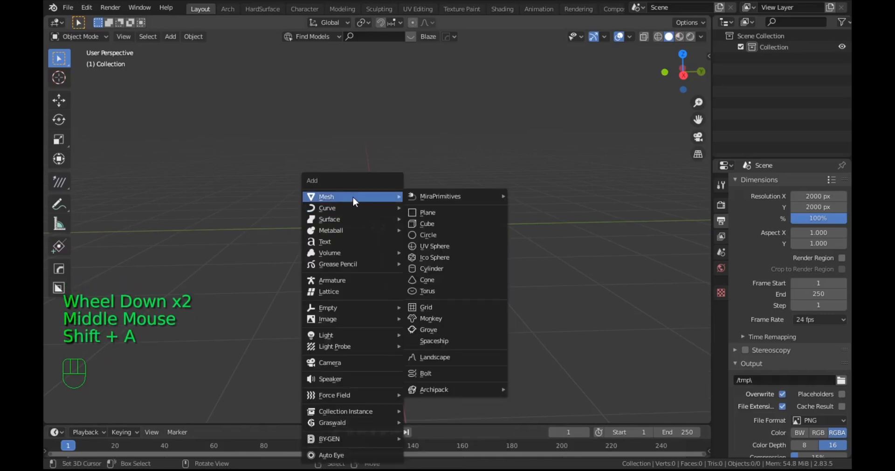
pyautogui.click(427, 224)
pyautogui.scroll(-4, 390, 263)
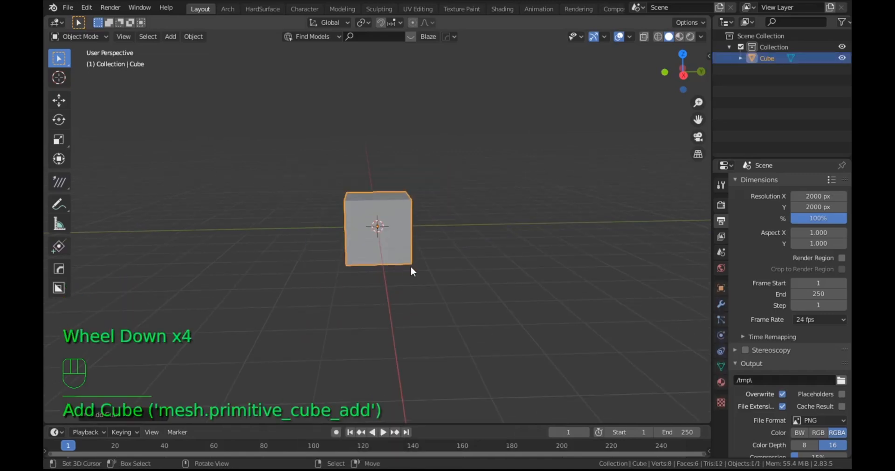
pyautogui.press('Tab')
pyautogui.press('s')
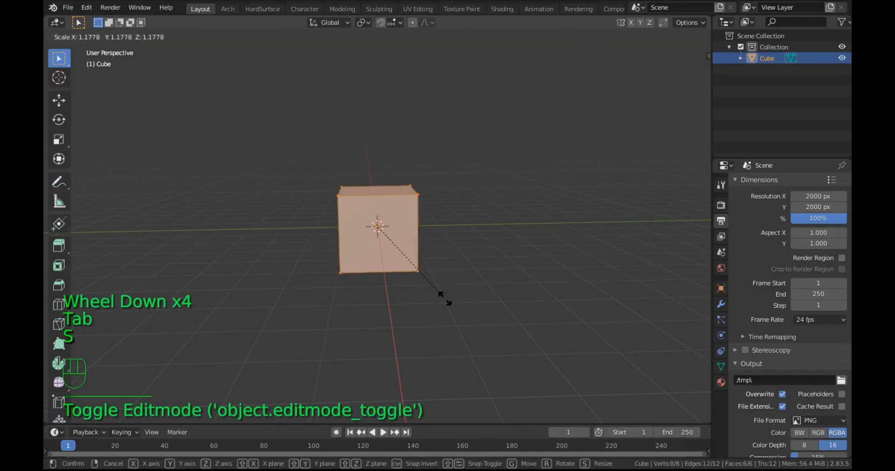
pyautogui.click(494, 326)
pyautogui.scroll(-4, 485, 320)
pyautogui.moveTo(485, 320); pyautogui.dragTo(502, 330, button='middle')
pyautogui.press('Tab')
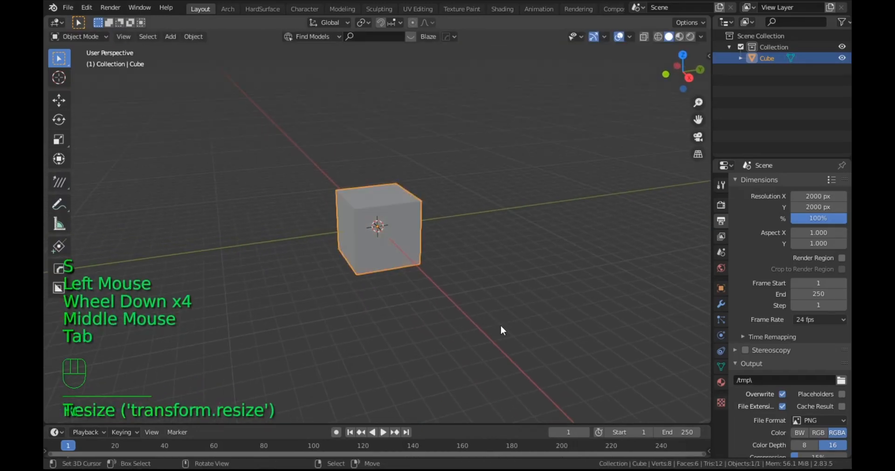
# Step: Add a Basis shape key and a second shape key to the cube
pyautogui.click(720, 367)
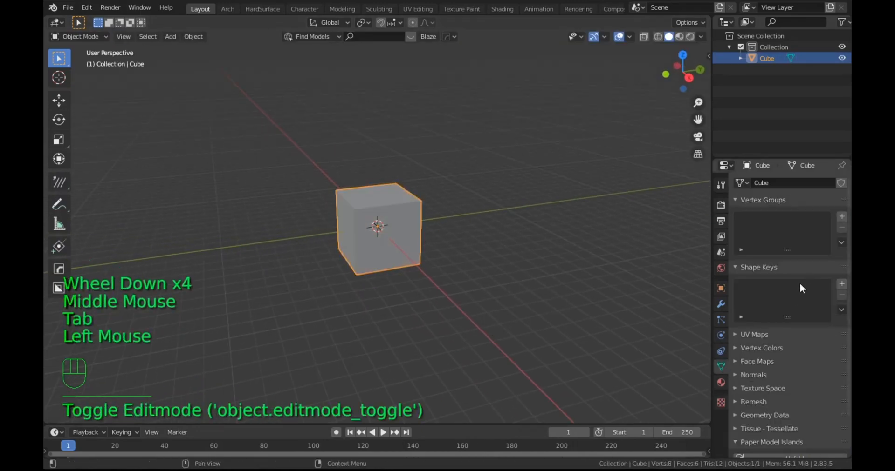
pyautogui.click(841, 283)
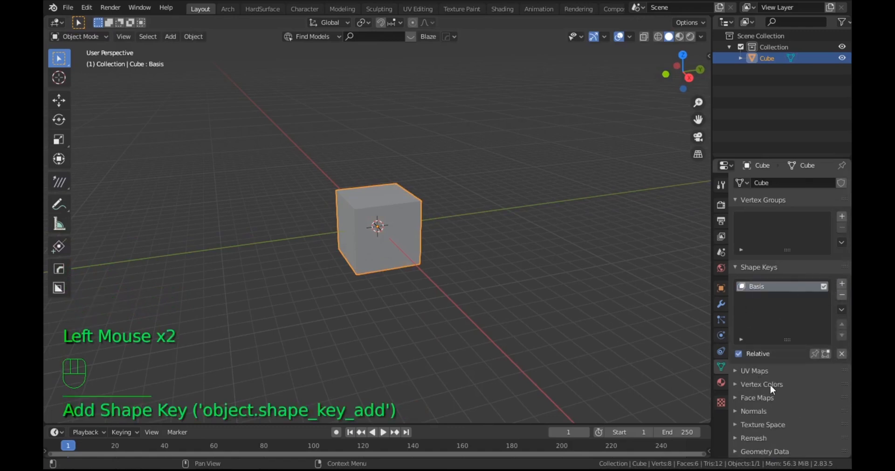
pyautogui.click(841, 283)
pyautogui.scroll(1, 451, 235)
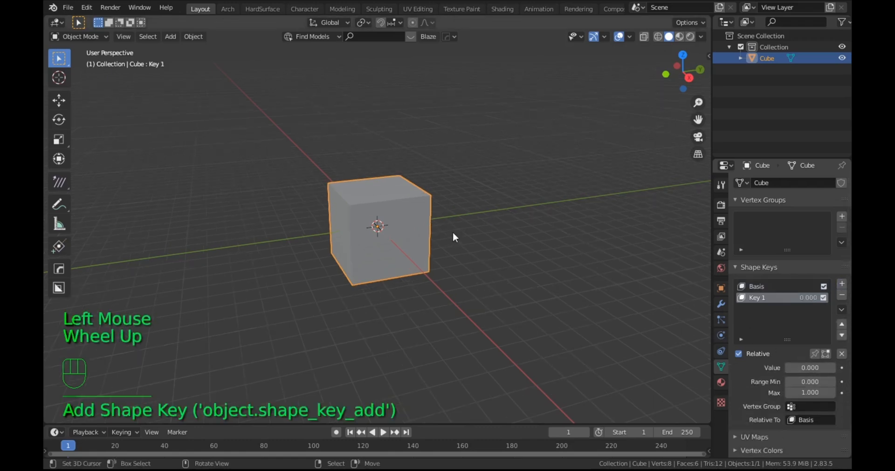
# Step: In the second shape key, scale the cube's top face to about 0.013 in X and Y, forming a pyramid, and return to Object Mode
pyautogui.moveTo(452, 232); pyautogui.dragTo(446, 226, button='middle')
pyautogui.scroll(2, 447, 225)
pyautogui.press('Tab')
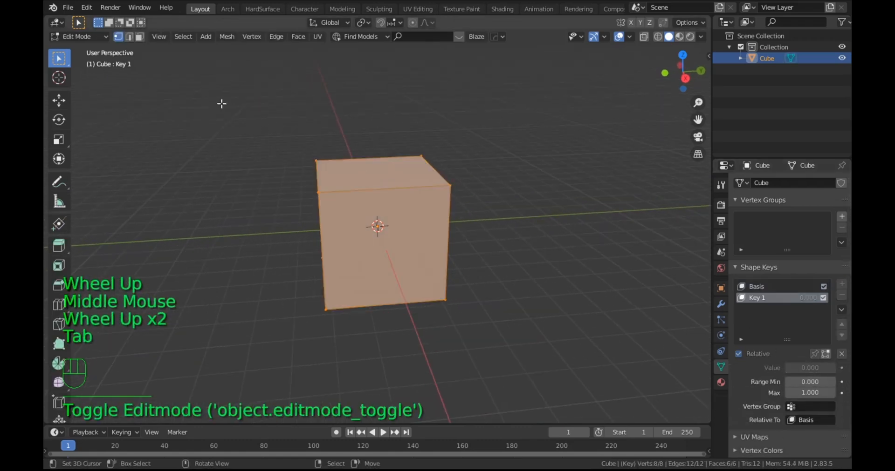
pyautogui.click(140, 36)
pyautogui.rightClick(370, 176)
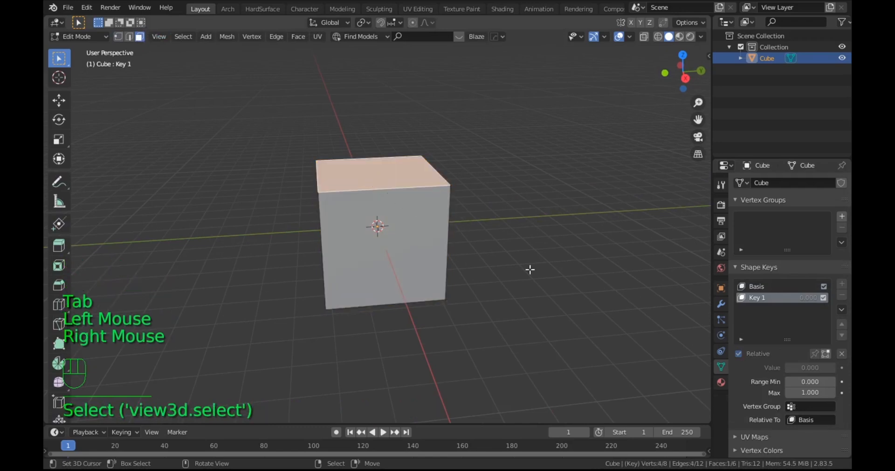
pyautogui.press('s')
pyautogui.hotkey('shift', 'z')
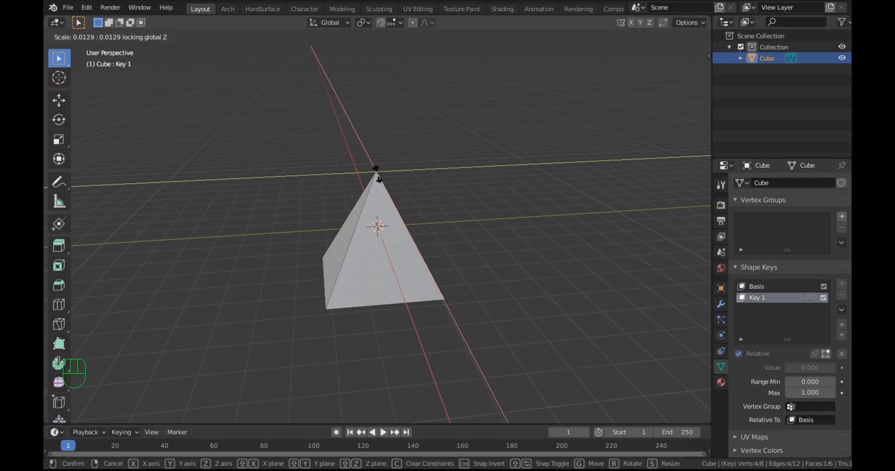
pyautogui.click(377, 175)
pyautogui.scroll(6, 414, 238)
pyautogui.scroll(-9, 414, 238)
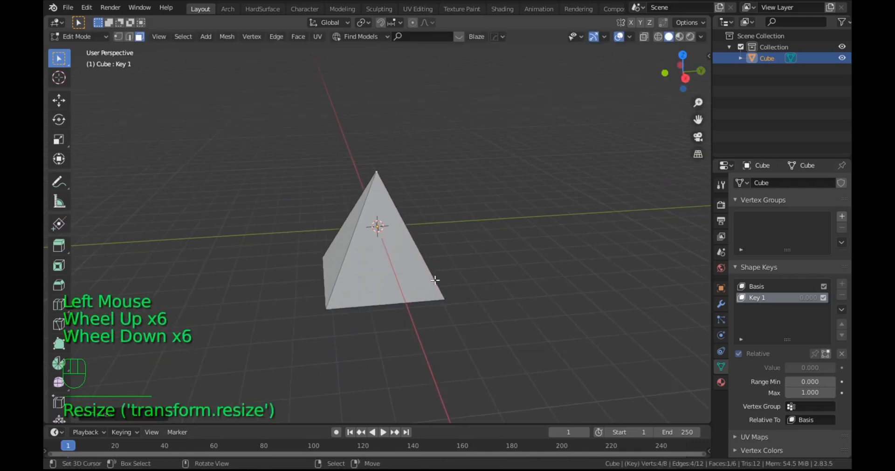
pyautogui.moveTo(415, 238); pyautogui.dragTo(440, 270, button='middle')
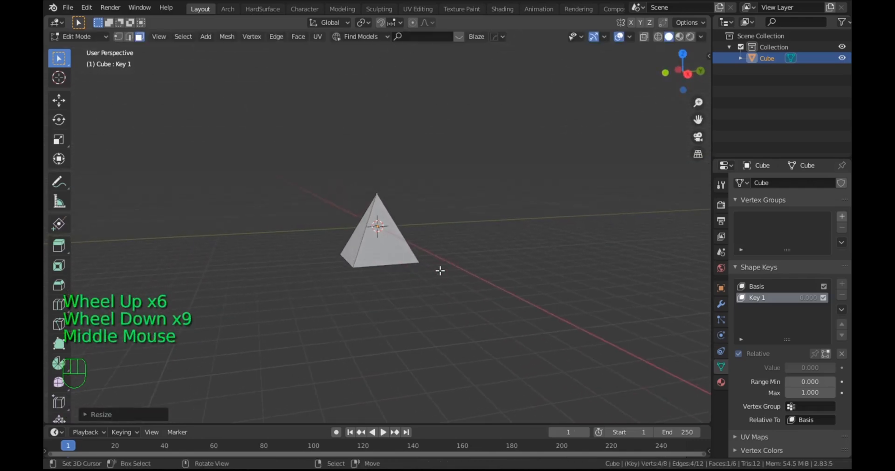
pyautogui.scroll(3, 410, 282)
pyautogui.press('Tab')
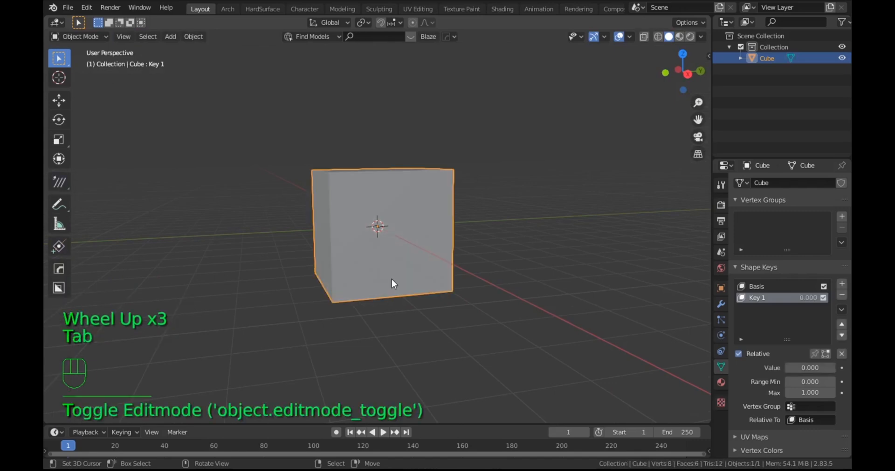
# Step: Preview the cube's second shape key by sweeping its value, leaving it at 0.000, and inspect the cube
pyautogui.moveTo(801, 370)
pyautogui.mouseDown()
pyautogui.moveTo(850, 370)
pyautogui.moveTo(801, 370)
pyautogui.mouseUp()
pyautogui.scroll(-5, 457, 254)
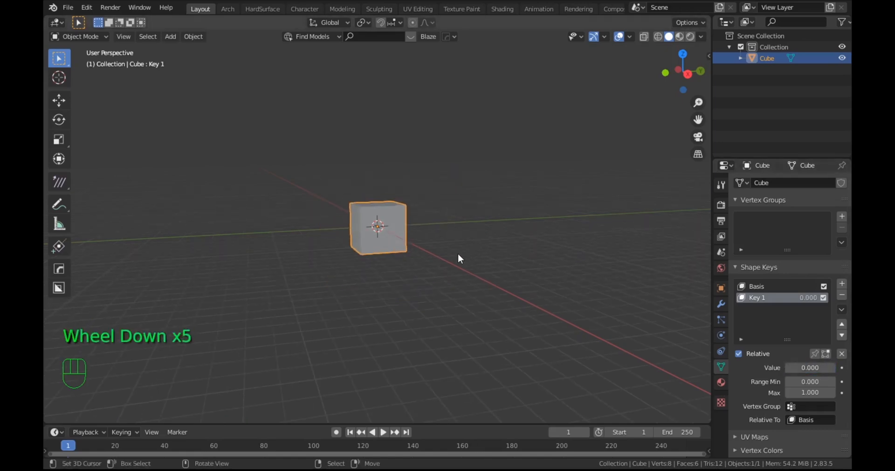
pyautogui.scroll(4, 457, 253)
pyautogui.moveTo(458, 256); pyautogui.dragTo(513, 303, button='middle')
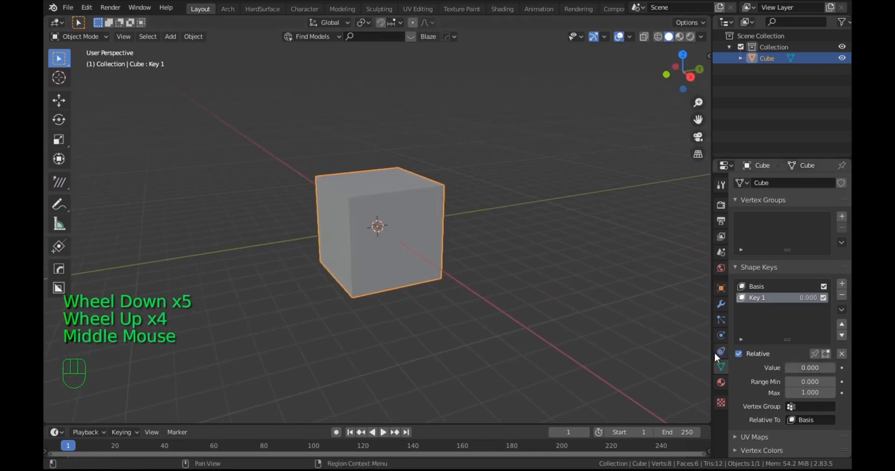
# Step: Create a new material on the cube with black base color, metallic 1.000 and roughness 1.000
pyautogui.click(718, 383)
pyautogui.click(790, 230)
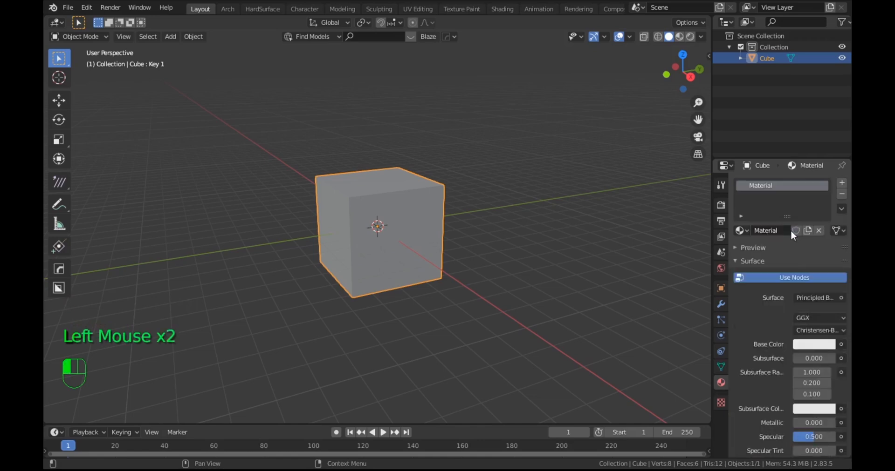
pyautogui.click(796, 345)
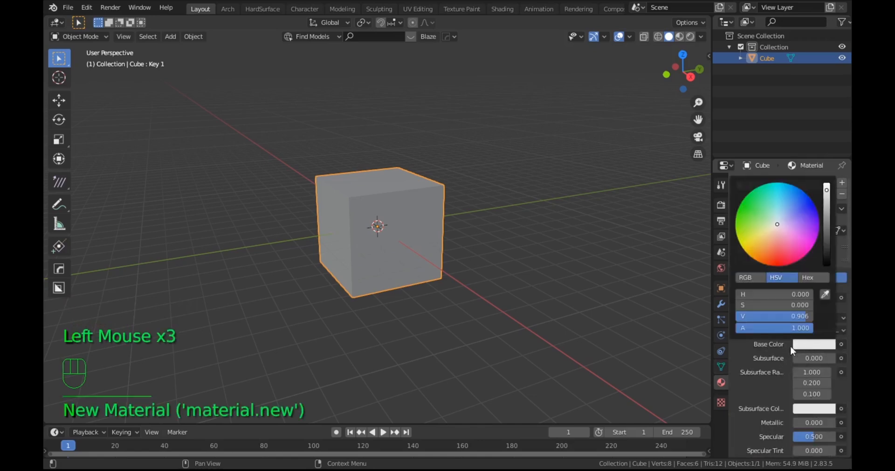
pyautogui.moveTo(826, 190); pyautogui.dragTo(830, 265)
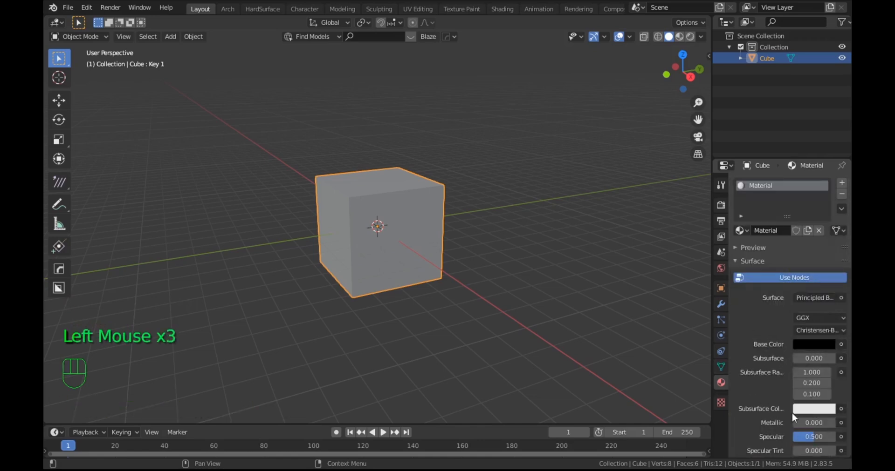
pyautogui.moveTo(795, 423); pyautogui.dragTo(838, 420)
pyautogui.scroll(-2, 787, 424)
pyautogui.scroll(-6, 772, 395)
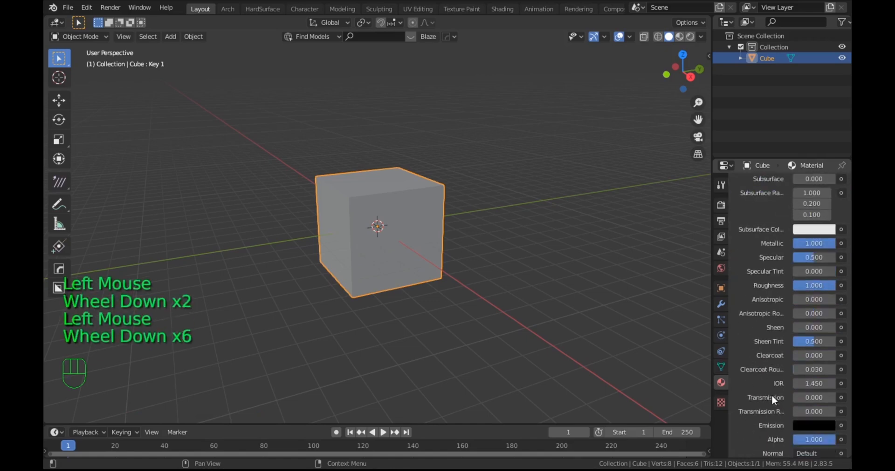
# Step: Set both the blend mode and the shadow mode of the cube's material to Alpha Clip
pyautogui.scroll(-9, 783, 400)
pyautogui.click(814, 342)
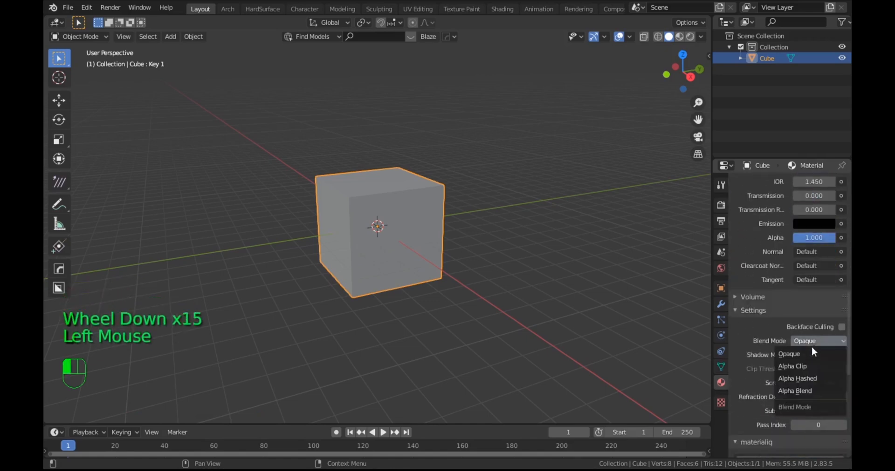
pyautogui.click(800, 366)
pyautogui.click(816, 355)
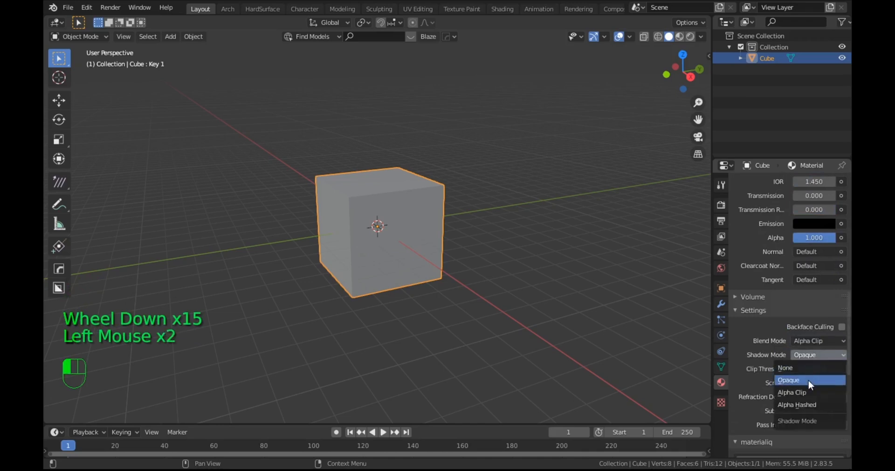
pyautogui.click(804, 393)
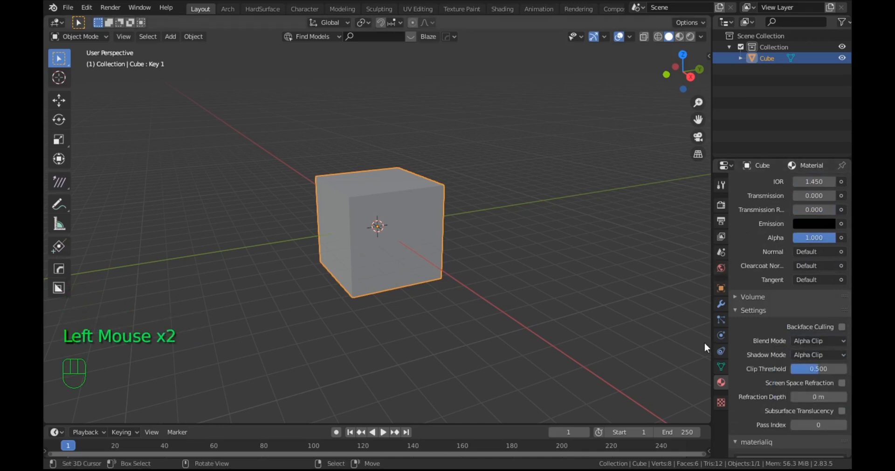
# Step: Set the world background color to white
pyautogui.click(719, 303)
pyautogui.click(721, 269)
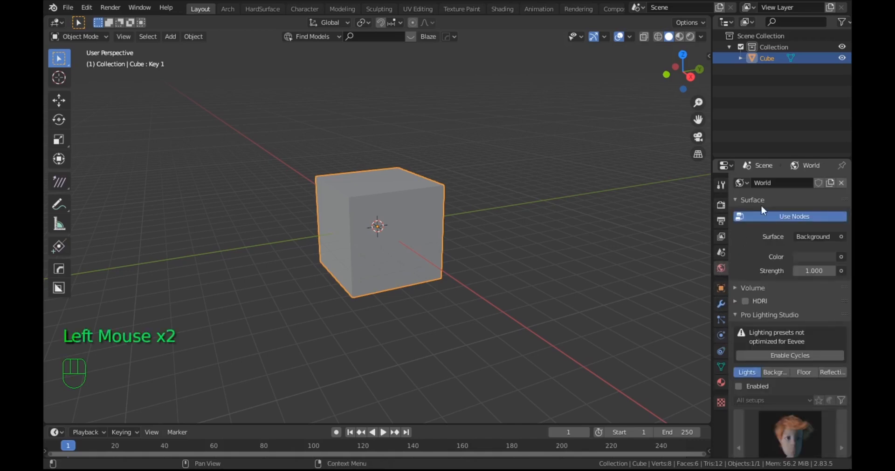
pyautogui.click(813, 257)
pyautogui.moveTo(828, 127); pyautogui.dragTo(826, 102)
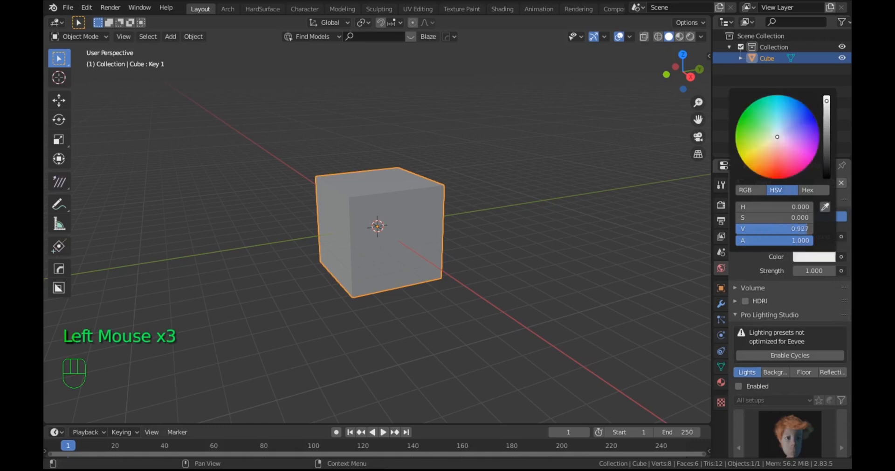
# Step: Add a UV sphere and move it far behind the cube along the negative X axis
pyautogui.scroll(4, 466, 225)
pyautogui.scroll(-4, 469, 229)
pyautogui.moveTo(470, 230); pyautogui.dragTo(456, 238, button='middle')
pyautogui.hotkey('shift', 'a')
pyautogui.moveTo(468, 163)
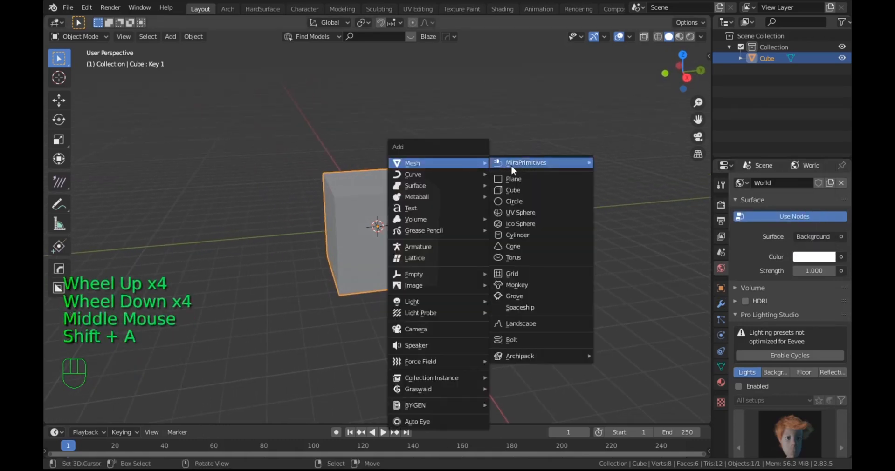
pyautogui.click(521, 213)
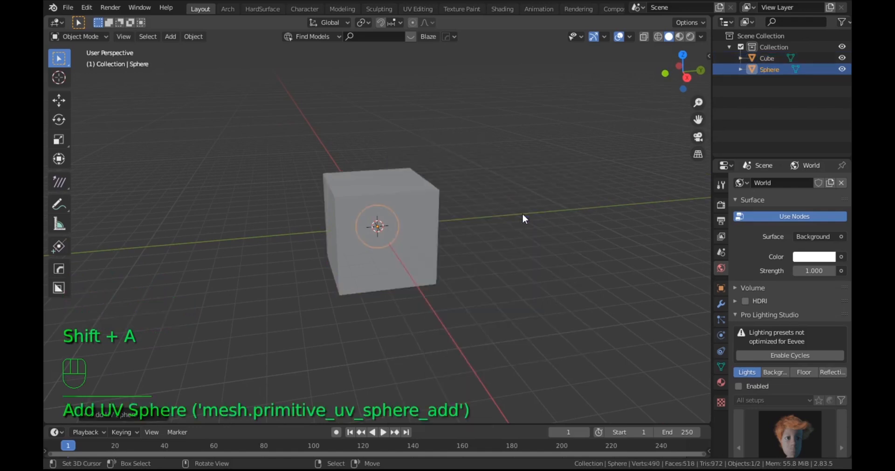
pyautogui.press('g')
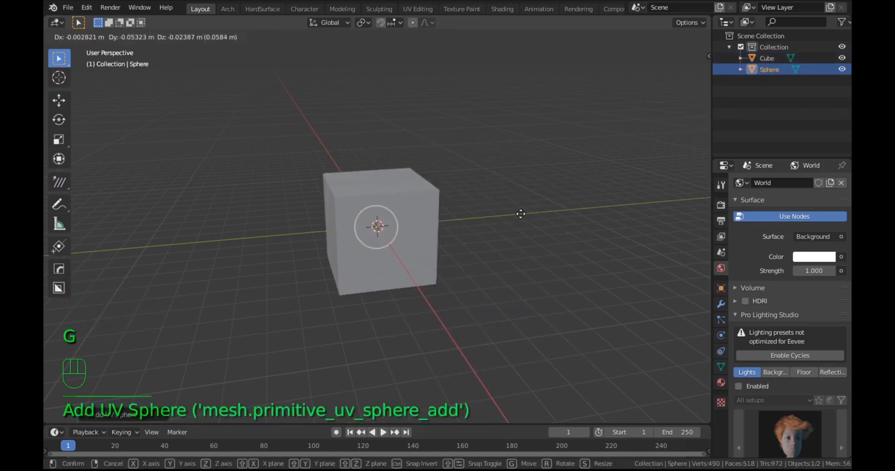
pyautogui.press('x')
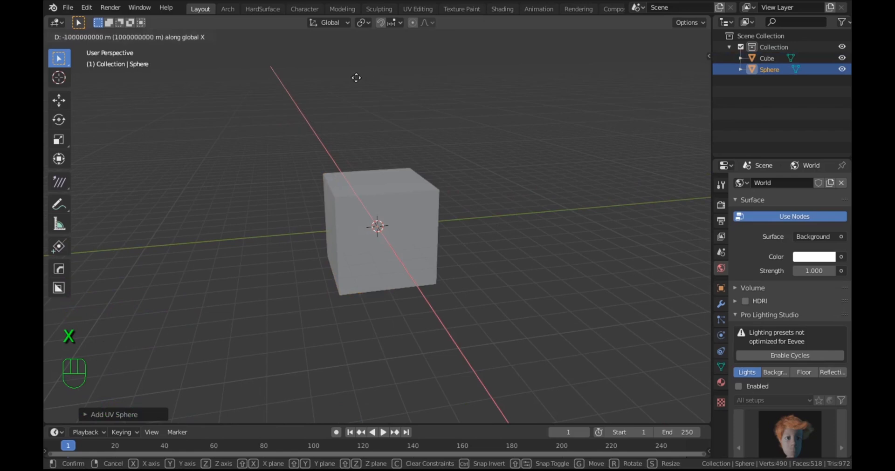
pyautogui.click(381, 94)
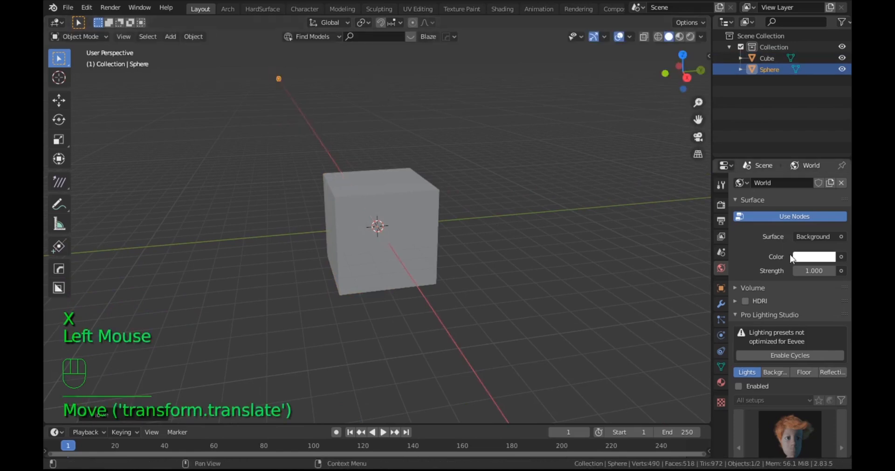
# Step: Create a new material on the sphere with black base color, metallic 1.000 and roughness 1.000
pyautogui.click(720, 384)
pyautogui.click(814, 188)
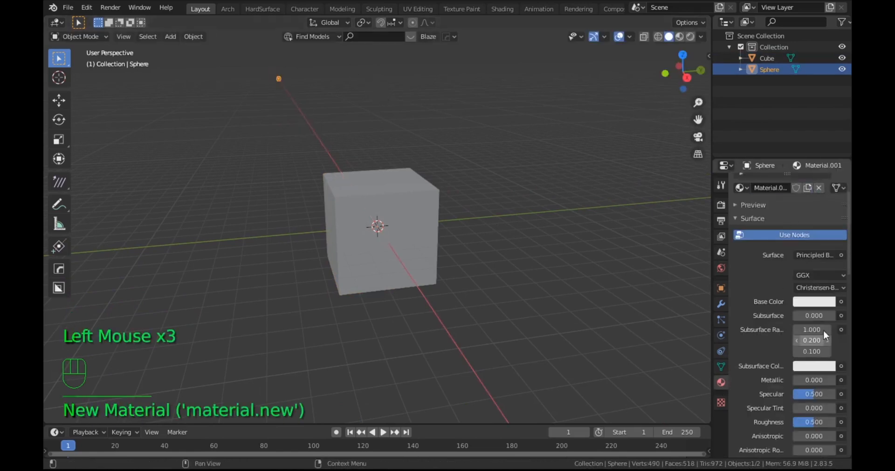
pyautogui.click(808, 304)
pyautogui.moveTo(827, 156); pyautogui.dragTo(826, 223)
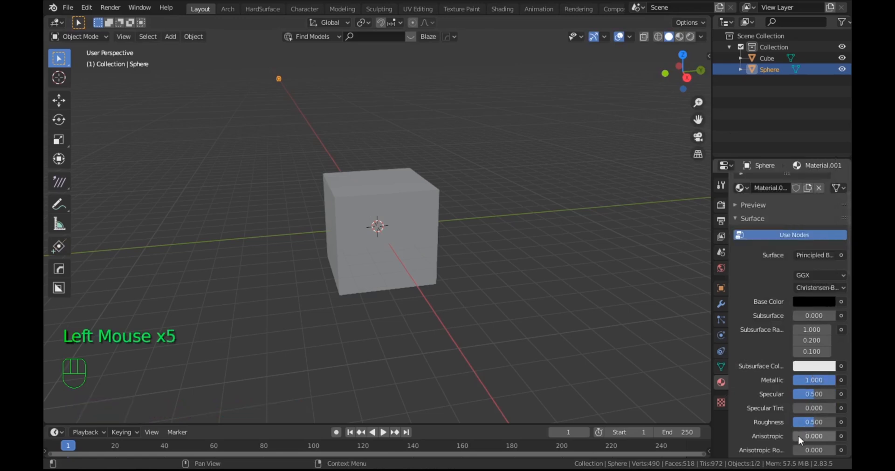
pyautogui.scroll(-1, 799, 448)
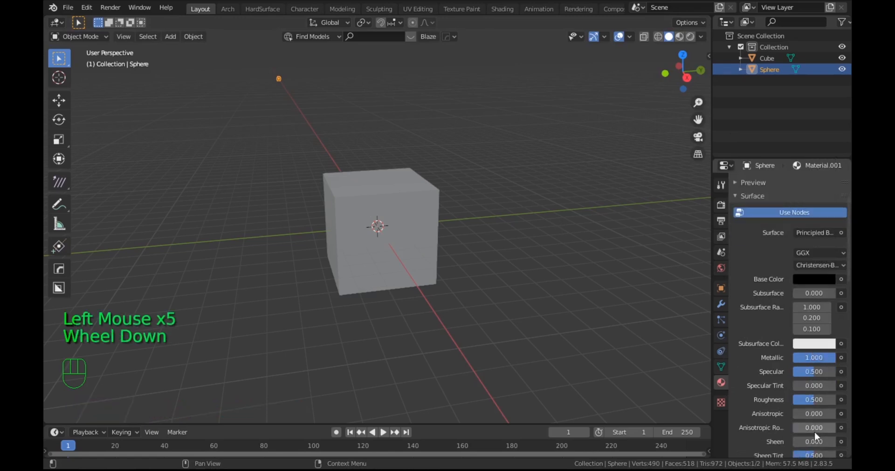
pyautogui.moveTo(798, 400); pyautogui.dragTo(834, 399)
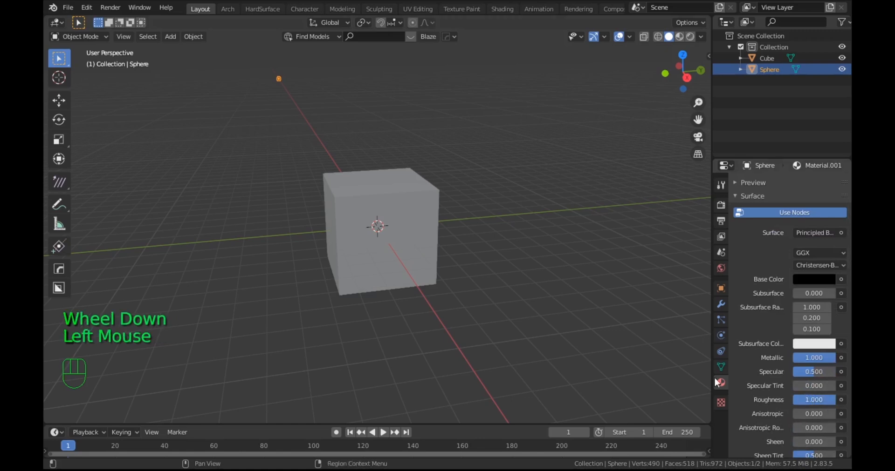
pyautogui.scroll(-9, 767, 345)
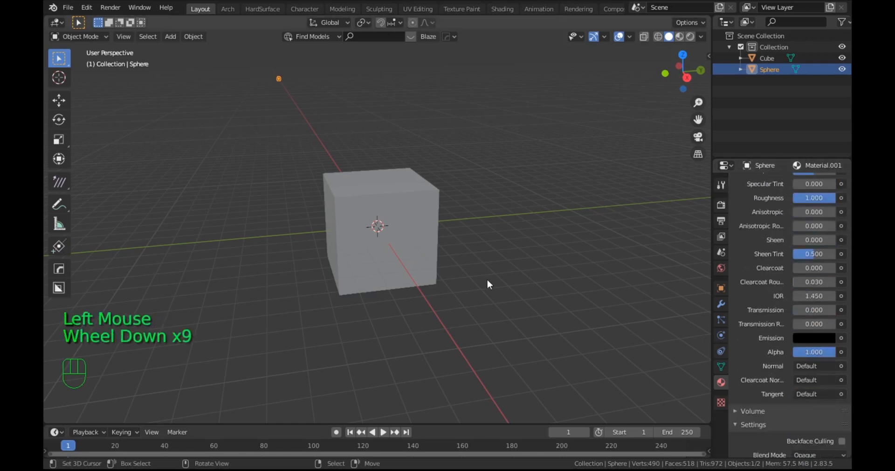
# Step: Add a Subdivision Surface modifier with 2 levels to the cube and set its type to Simple
pyautogui.scroll(3, 472, 276)
pyautogui.scroll(-2, 471, 276)
pyautogui.moveTo(472, 276)
pyautogui.mouseDown(button='middle')
pyautogui.moveTo(484, 277)
pyautogui.moveTo(456, 274)
pyautogui.mouseUp(button='middle')
pyautogui.rightClick(420, 224)
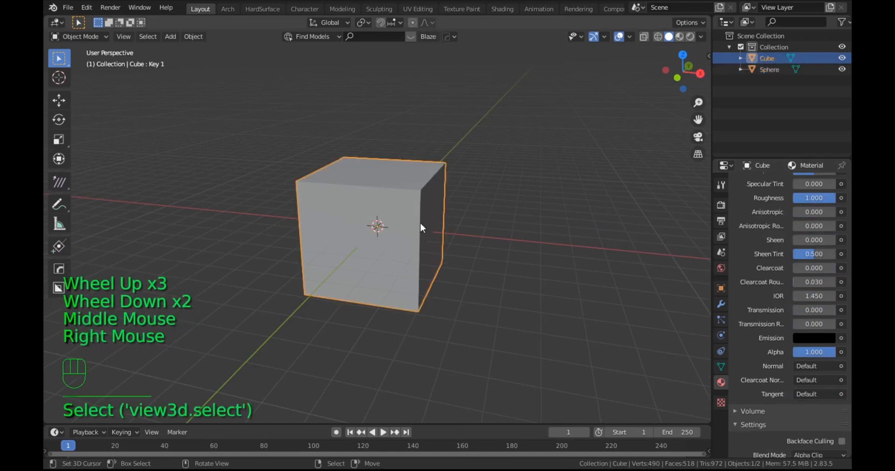
pyautogui.click(719, 304)
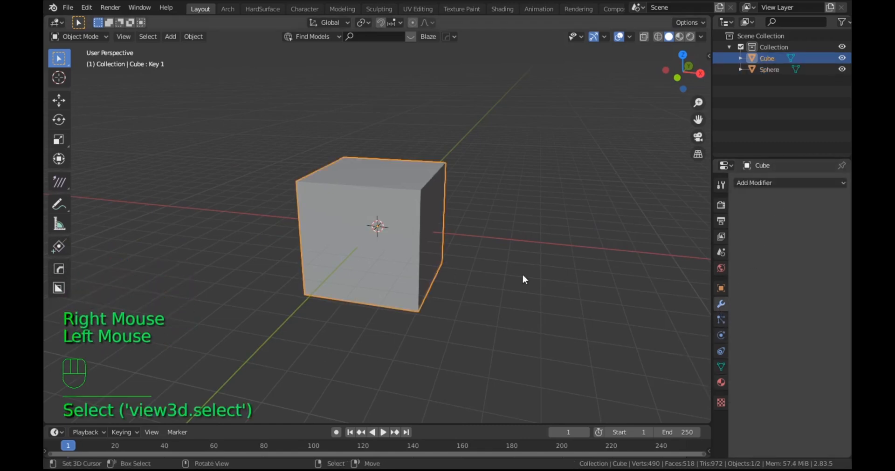
pyautogui.hotkey('ctrl', '2')
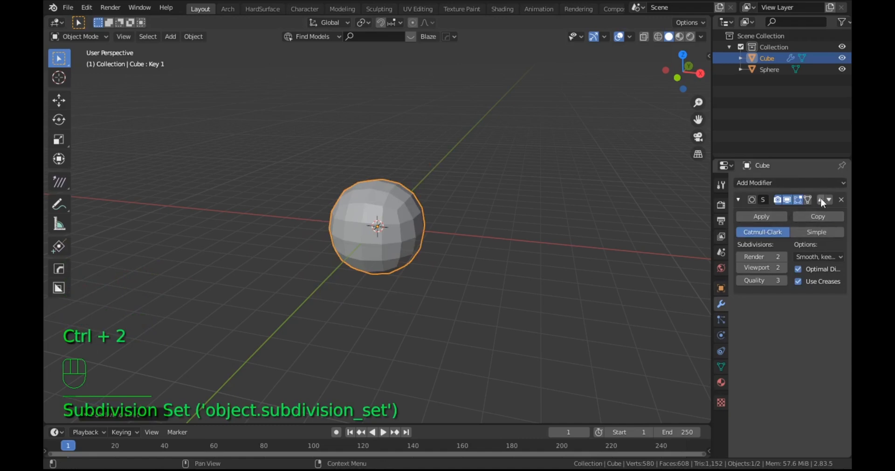
pyautogui.scroll(3, 411, 232)
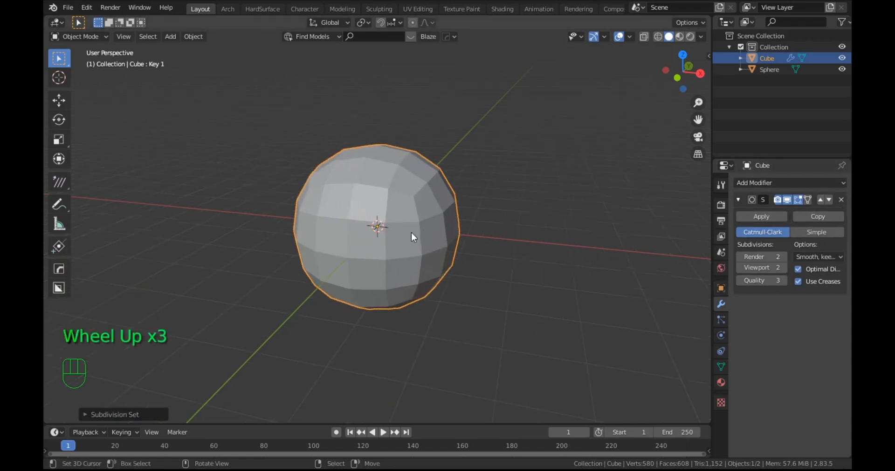
pyautogui.click(816, 232)
pyautogui.scroll(-3, 532, 247)
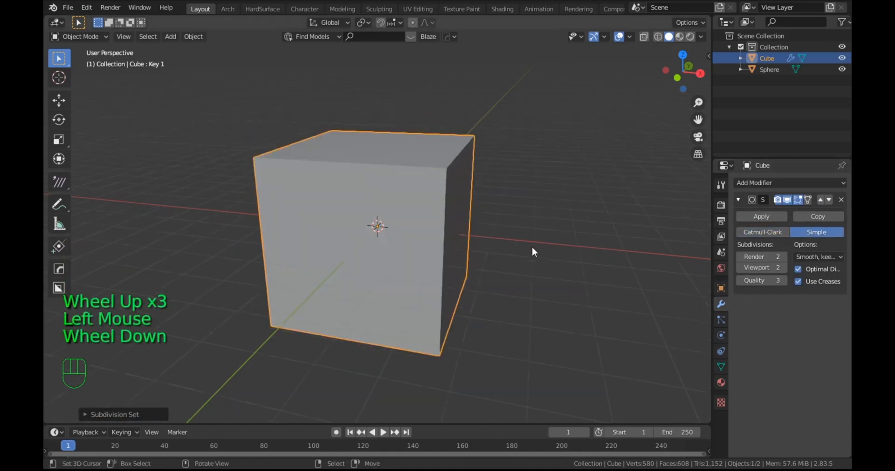
pyautogui.moveTo(532, 247); pyautogui.dragTo(544, 246, button='middle')
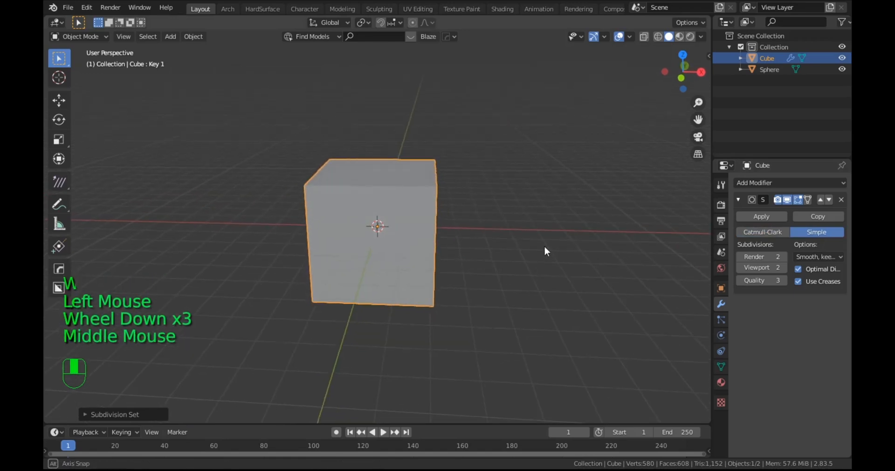
# Step: Enable the wireframe overlay in the cube's viewport display settings
pyautogui.click(720, 288)
pyautogui.click(757, 424)
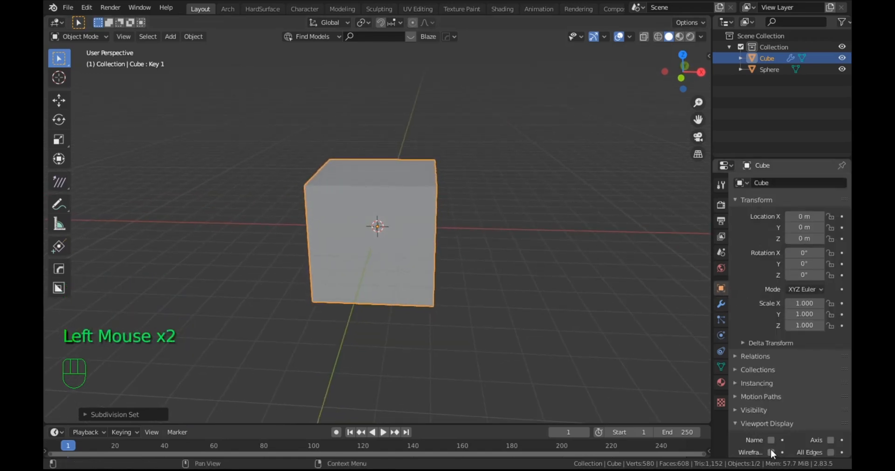
pyautogui.scroll(-2, 770, 446)
pyautogui.click(771, 408)
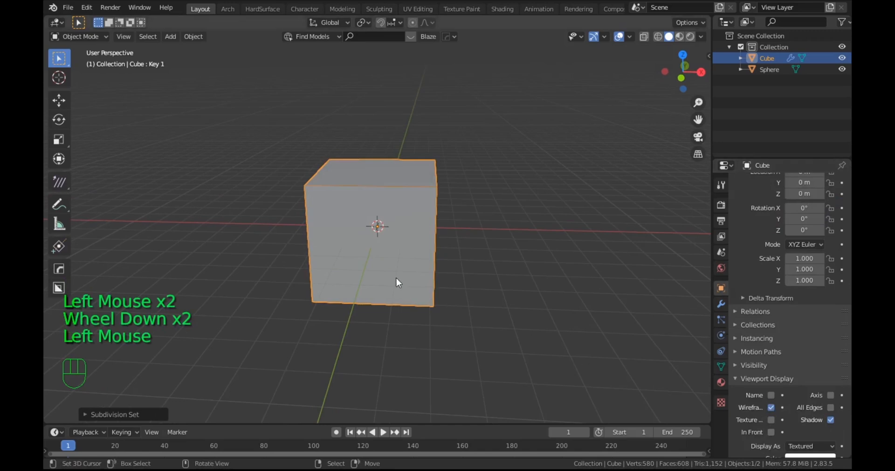
pyautogui.scroll(3, 395, 277)
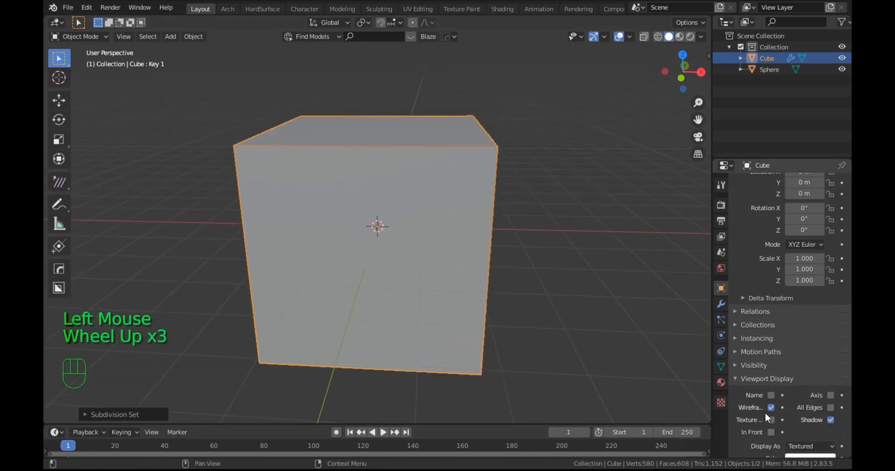
# Step: Add a Decimate modifier to the cube with Triangulate enabled and a collapse ratio of 0.3
pyautogui.click(721, 306)
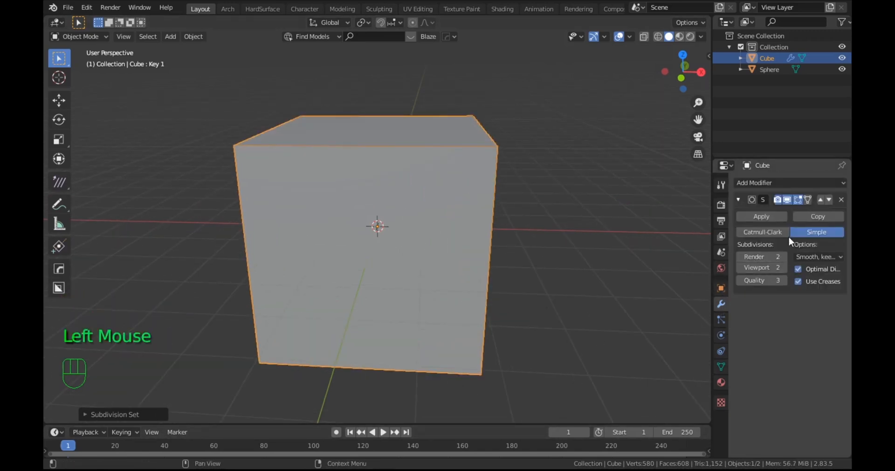
pyautogui.click(772, 181)
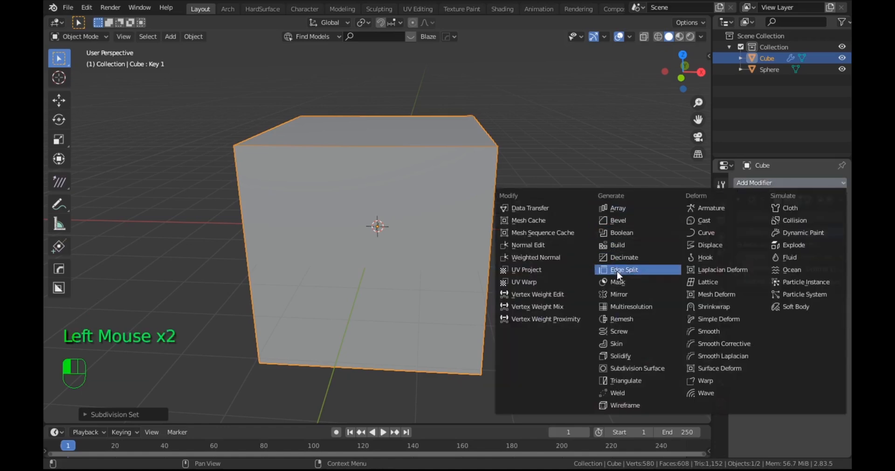
pyautogui.click(621, 258)
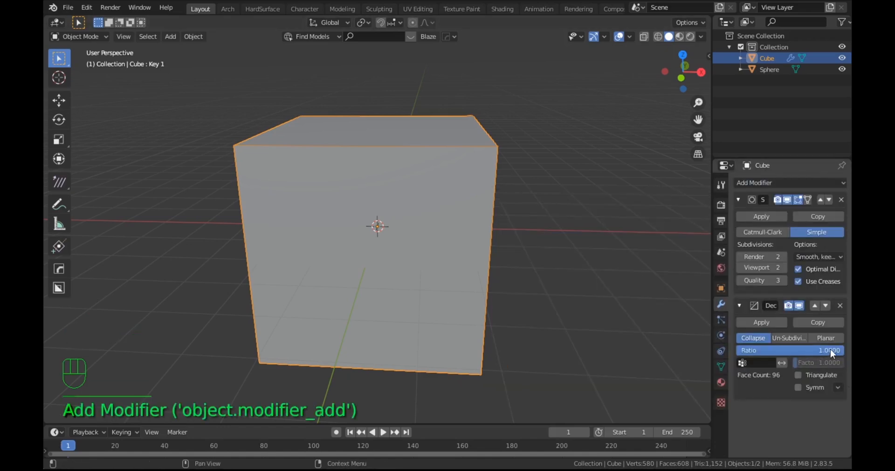
pyautogui.click(804, 375)
pyautogui.moveTo(836, 352); pyautogui.dragTo(765, 350)
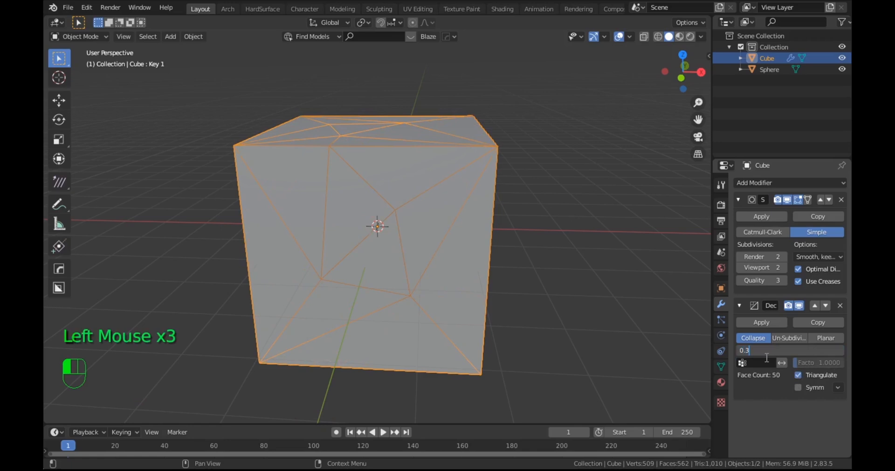
pyautogui.write('0.3')
pyautogui.press('Return')
pyautogui.scroll(-4, 438, 257)
pyautogui.scroll(5, 438, 258)
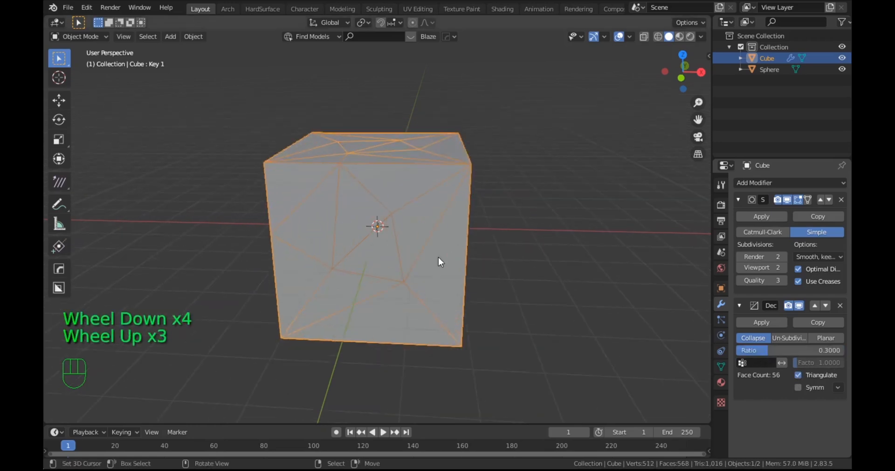
pyautogui.moveTo(438, 257)
pyautogui.mouseDown(button='middle')
pyautogui.moveTo(424, 248)
pyautogui.moveTo(443, 245)
pyautogui.mouseUp(button='middle')
pyautogui.scroll(-1, 447, 247)
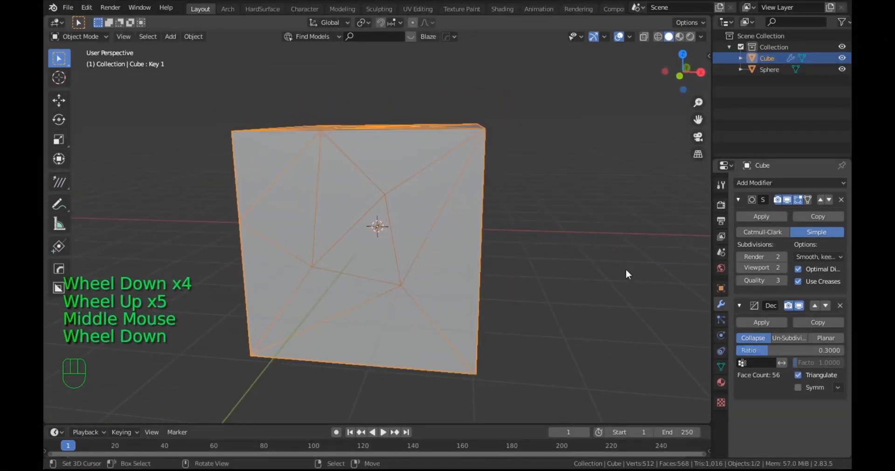
# Step: Add a hair particle system to the cube, emitting from Verts with Use Modifier Stack on and Random Order off
pyautogui.click(720, 320)
pyautogui.click(842, 183)
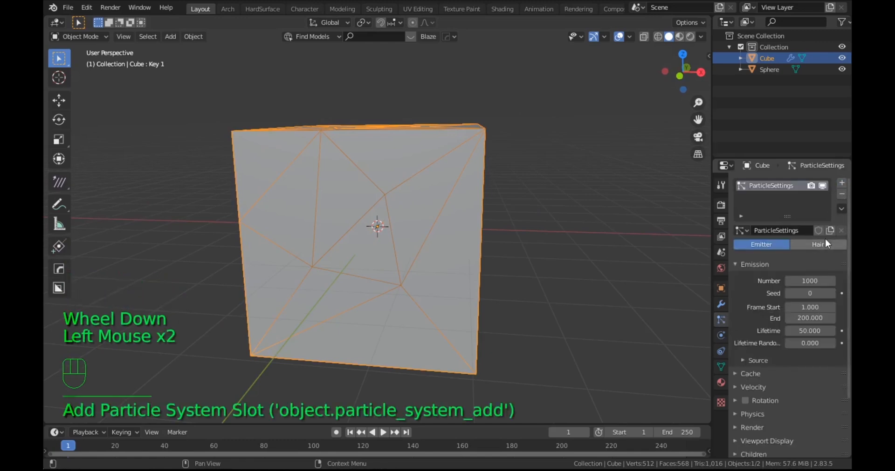
pyautogui.click(819, 244)
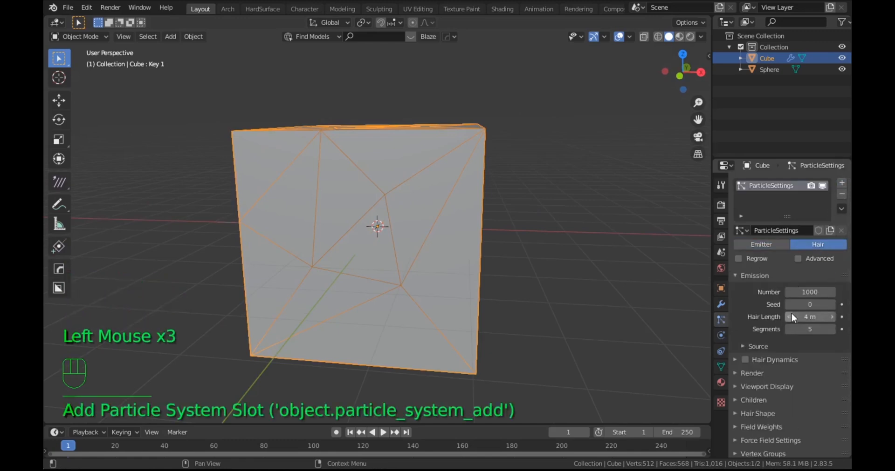
pyautogui.click(741, 346)
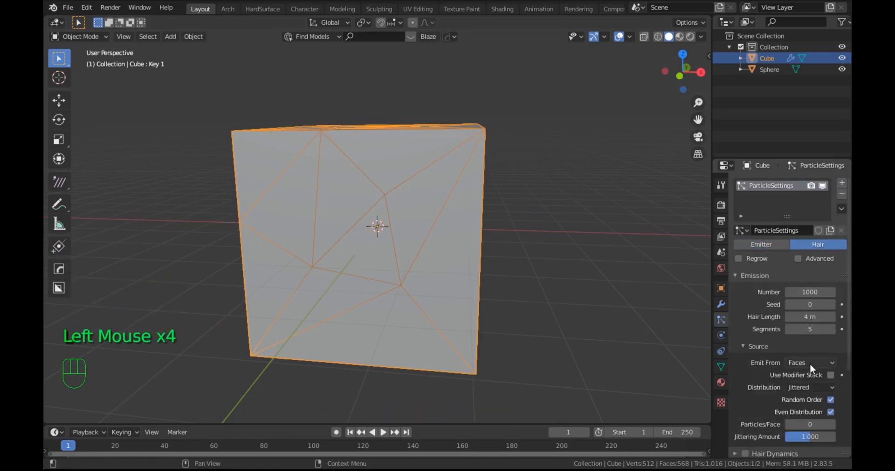
pyautogui.moveTo(809, 364); pyautogui.dragTo(803, 401)
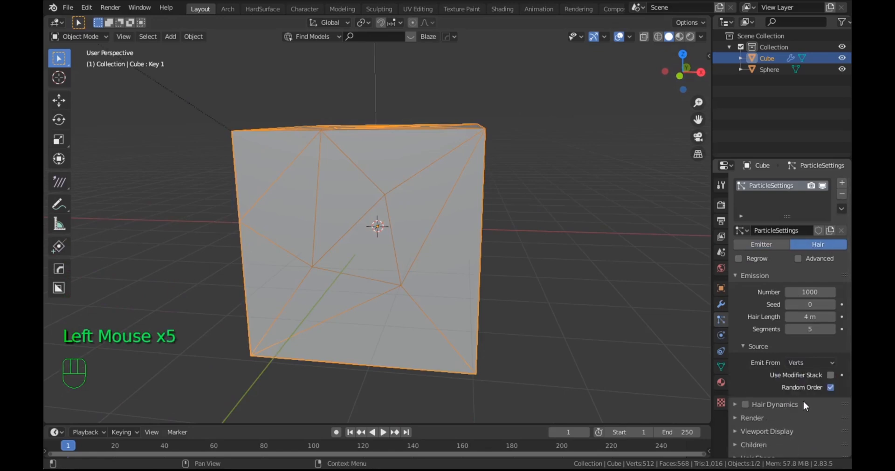
pyautogui.click(830, 375)
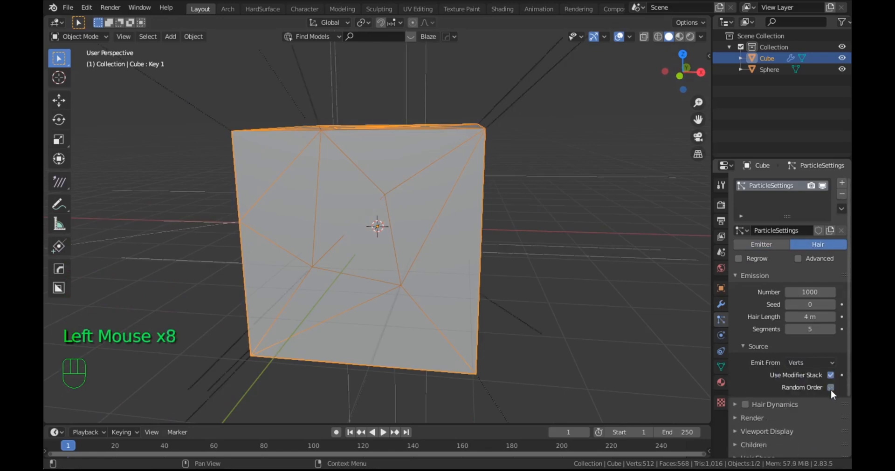
# Step: Render the cube's hair particles as Object, using Sphere as the instance object
pyautogui.click(746, 421)
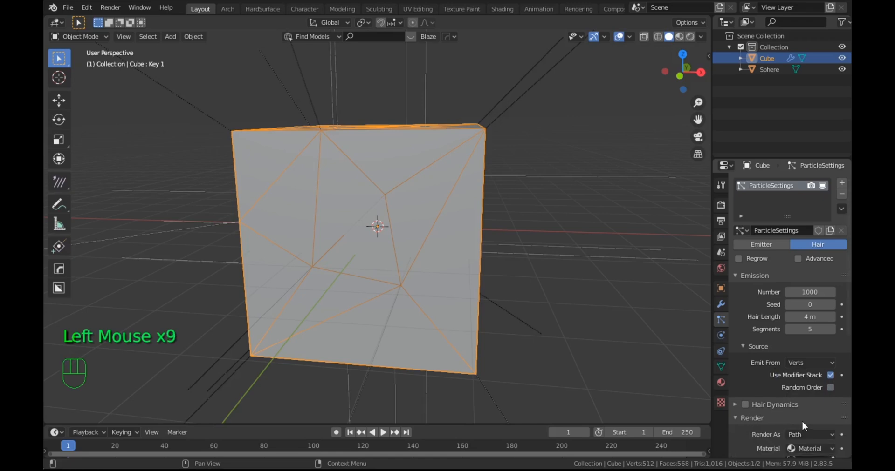
pyautogui.scroll(-4, 801, 421)
pyautogui.click(803, 350)
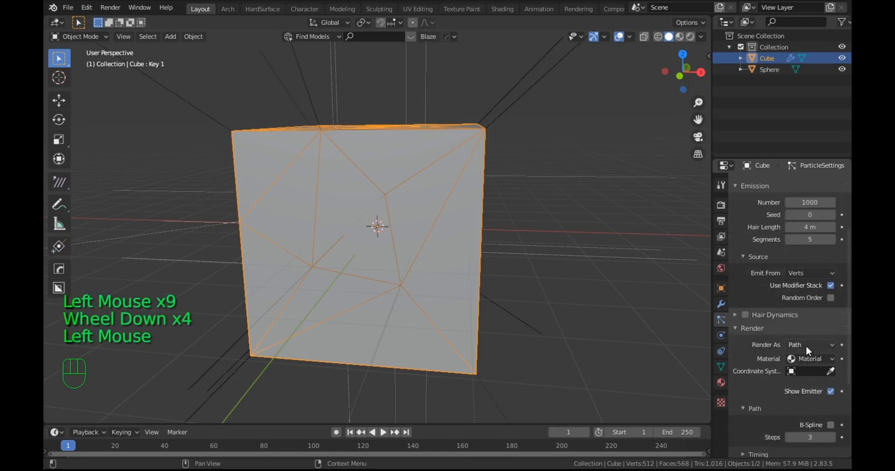
pyautogui.moveTo(806, 345); pyautogui.dragTo(771, 378)
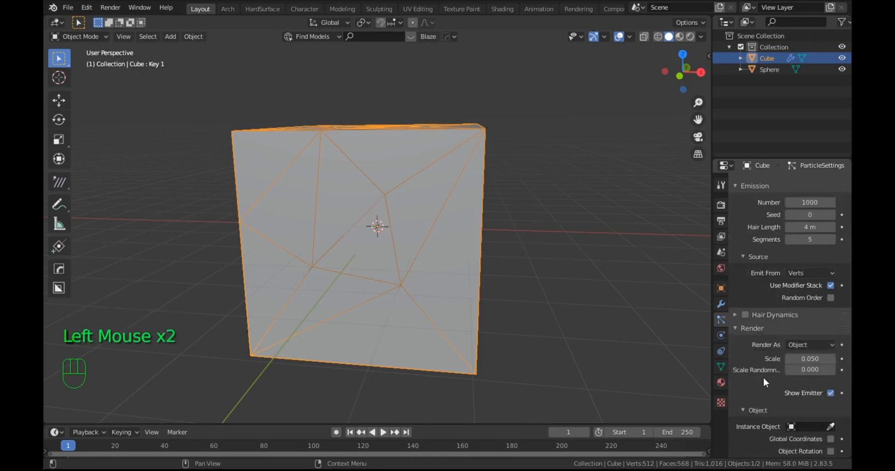
pyautogui.scroll(-1, 810, 387)
pyautogui.click(811, 405)
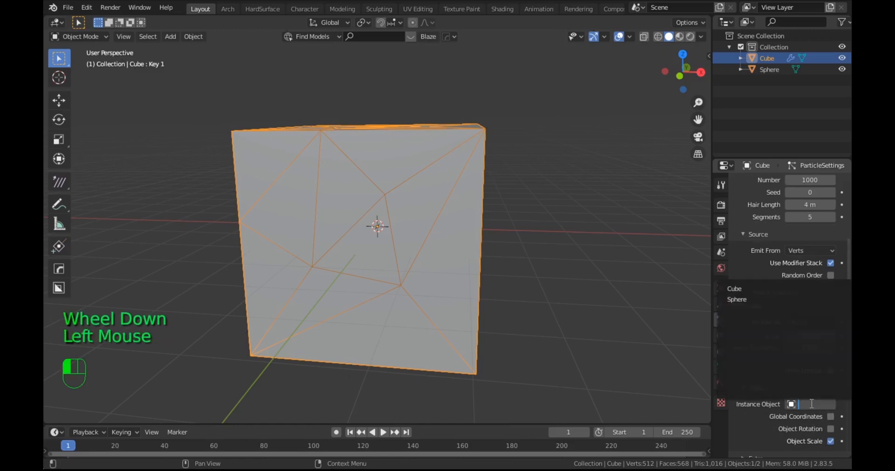
pyautogui.click(737, 300)
pyautogui.scroll(-3, 462, 242)
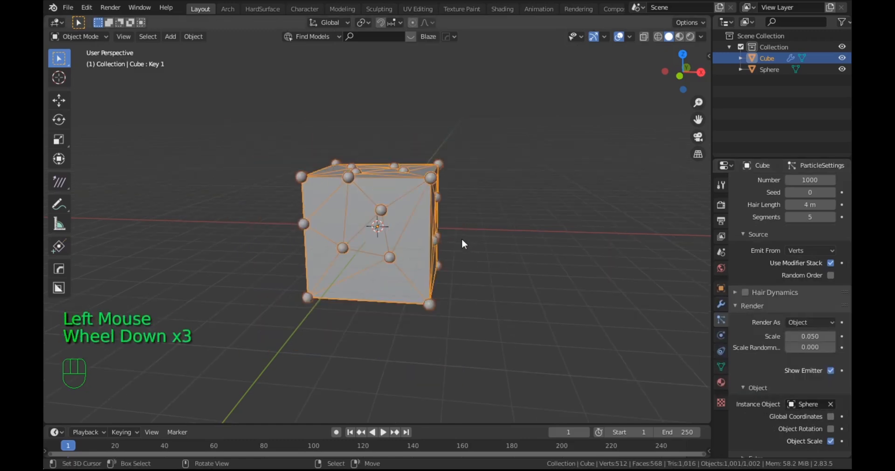
pyautogui.scroll(2, 461, 242)
pyautogui.moveTo(462, 243); pyautogui.dragTo(437, 216, button='middle')
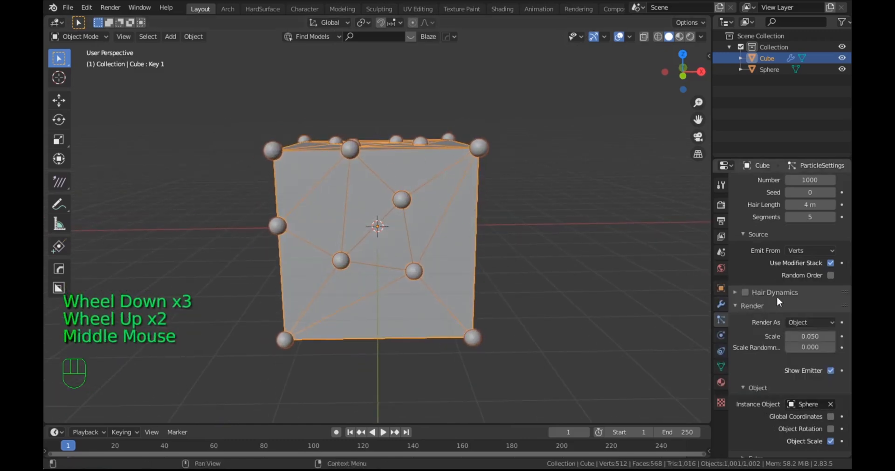
# Step: Shrink the particle spheres by reducing the hair length to 2.17 m
pyautogui.scroll(3, 776, 296)
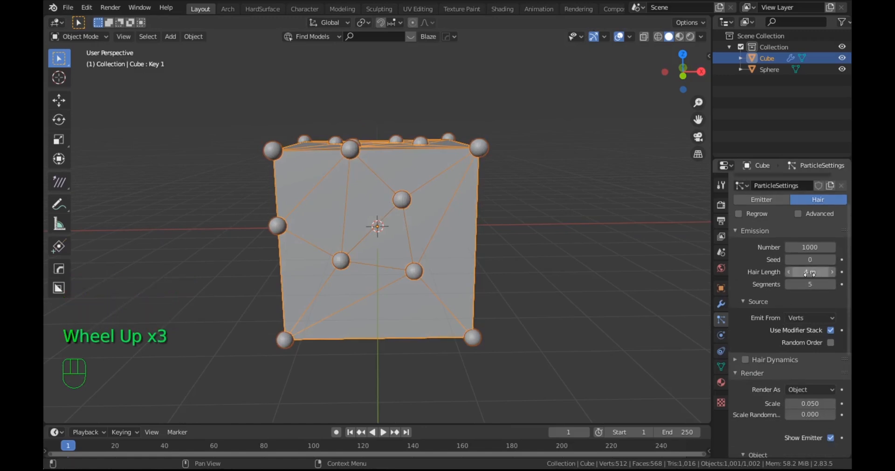
pyautogui.moveTo(809, 273); pyautogui.dragTo(787, 274)
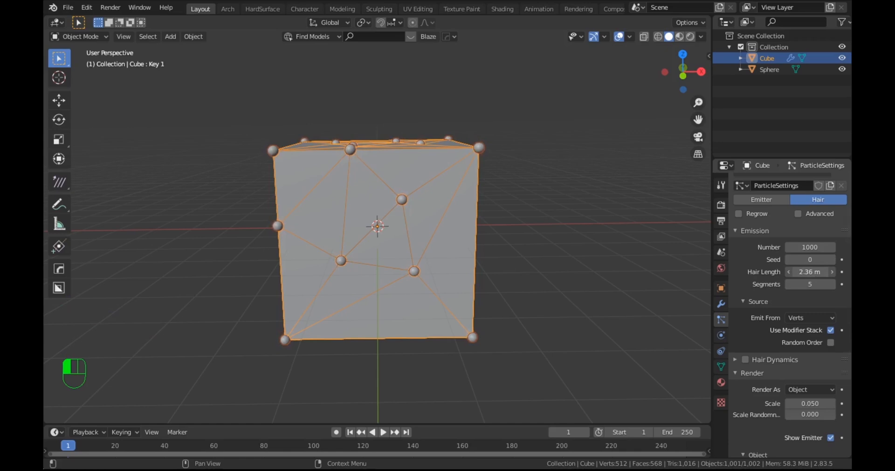
pyautogui.scroll(4, 462, 250)
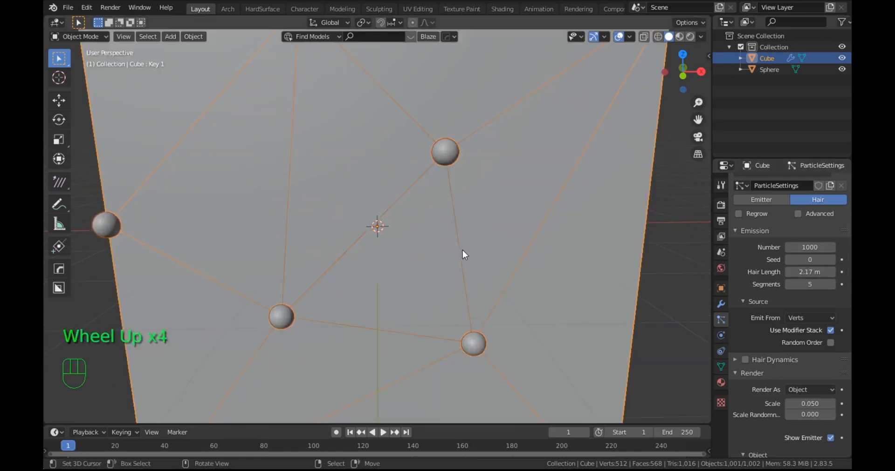
pyautogui.scroll(-4, 462, 251)
pyautogui.moveTo(462, 250); pyautogui.dragTo(536, 310, button='middle')
pyautogui.scroll(2, 494, 231)
pyautogui.scroll(-4, 494, 232)
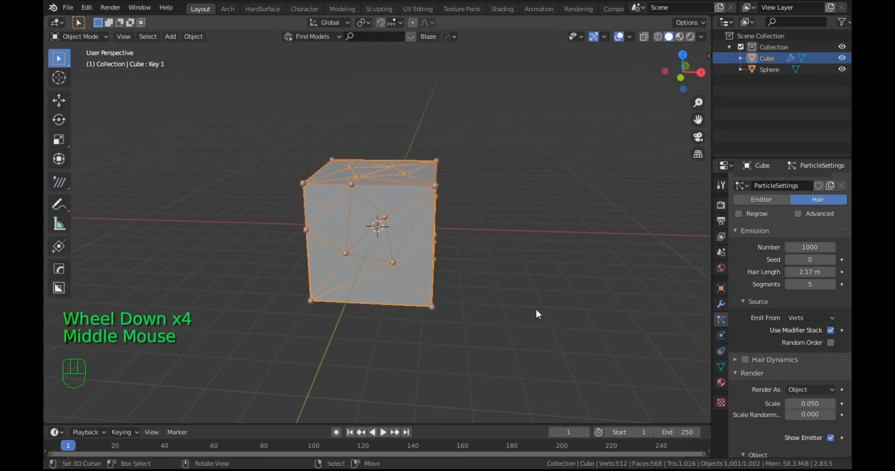
# Step: Test the cube's Key 1 shape key value and examine how the wireframe and particle spheres follow the morph
pyautogui.click(719, 367)
pyautogui.moveTo(792, 366)
pyautogui.mouseDown()
pyautogui.moveTo(842, 366)
pyautogui.moveTo(791, 366)
pyautogui.mouseUp()
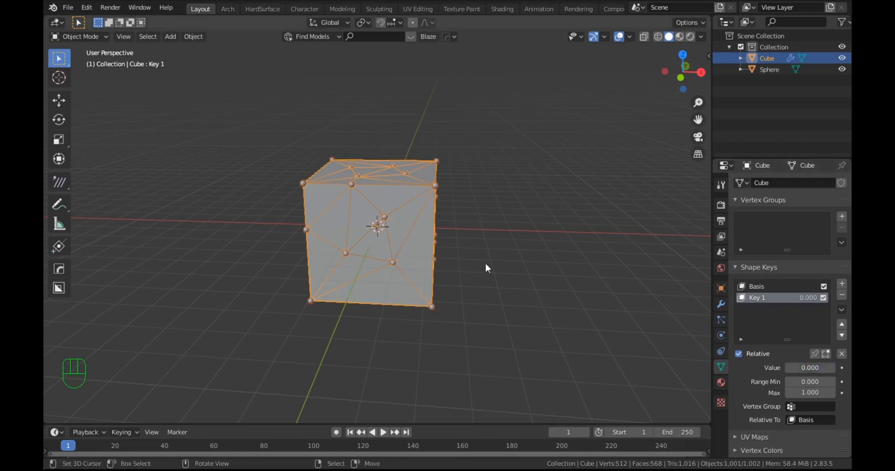
pyautogui.scroll(4, 398, 256)
pyautogui.scroll(-2, 397, 255)
pyautogui.scroll(-1, 398, 256)
pyautogui.moveTo(398, 256); pyautogui.dragTo(433, 258, button='middle')
pyautogui.scroll(2, 430, 258)
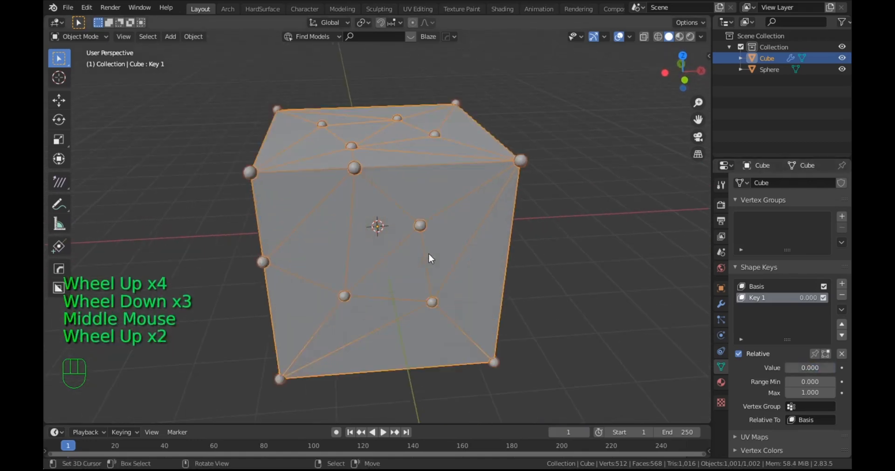
pyautogui.scroll(3, 428, 258)
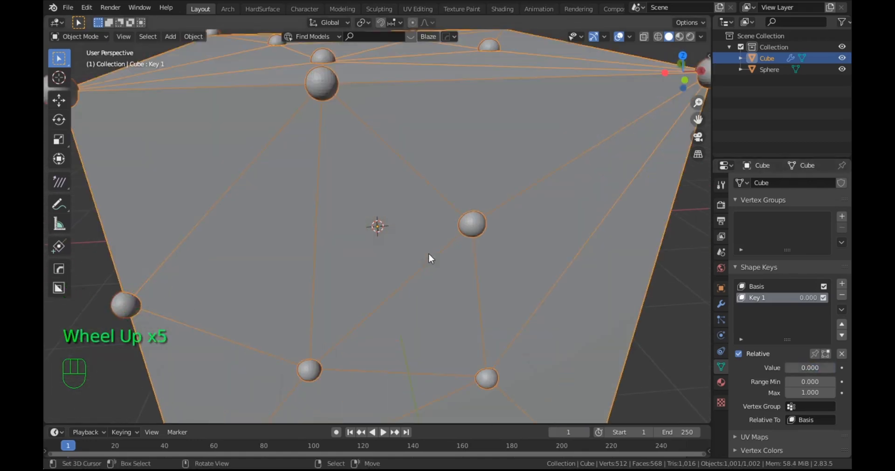
pyautogui.scroll(-4, 428, 255)
pyautogui.scroll(2, 424, 210)
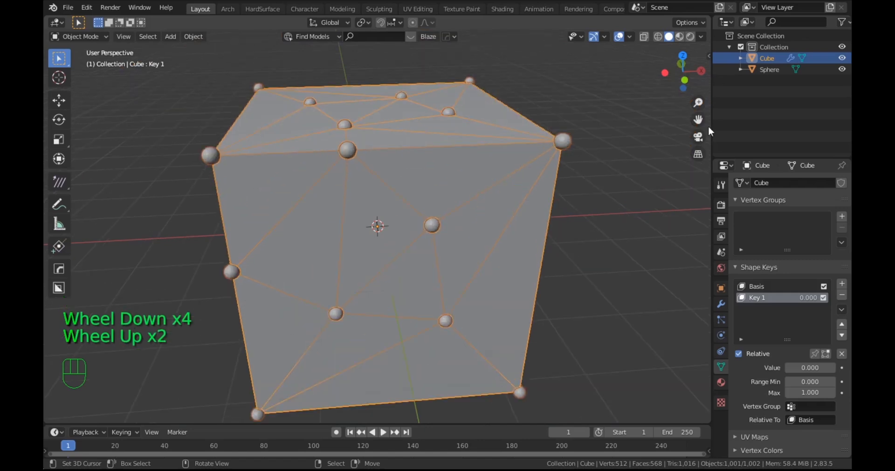
# Step: Apply smooth shading to the Sphere object used for the particle instances
pyautogui.click(752, 67)
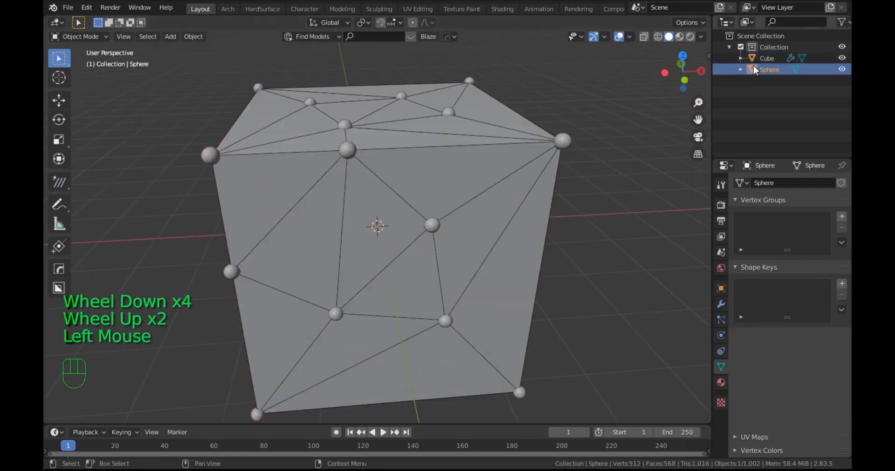
pyautogui.press('w')
pyautogui.click(589, 113)
pyautogui.scroll(3, 449, 175)
pyautogui.scroll(-4, 455, 168)
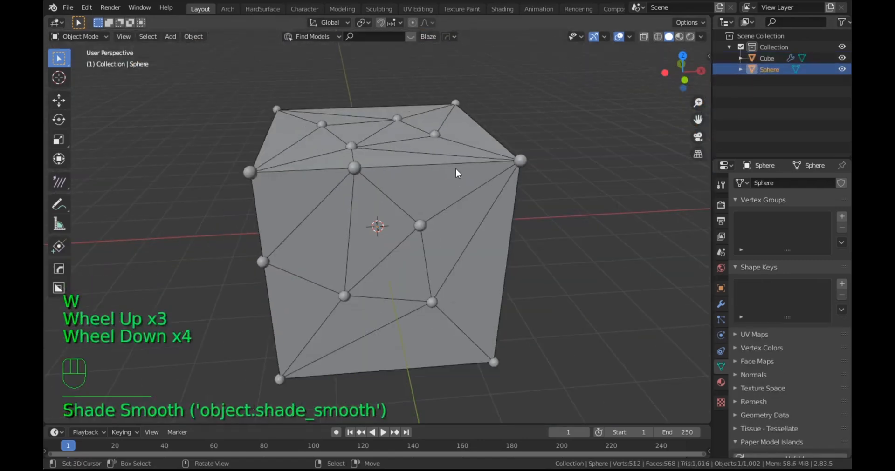
# Step: Select the cube and, in the Shading workspace, add a Transparent BSDF node above the Principled BSDF in its material
pyautogui.moveTo(455, 170); pyautogui.dragTo(431, 169, button='middle')
pyautogui.rightClick(431, 168)
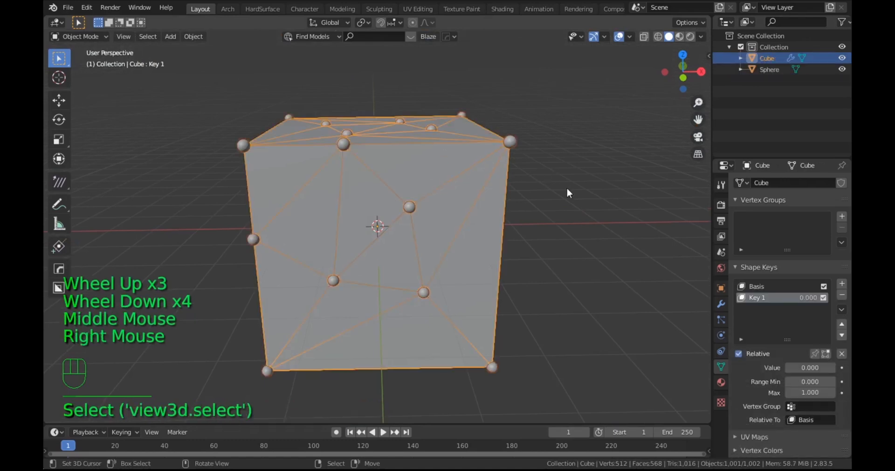
pyautogui.click(502, 9)
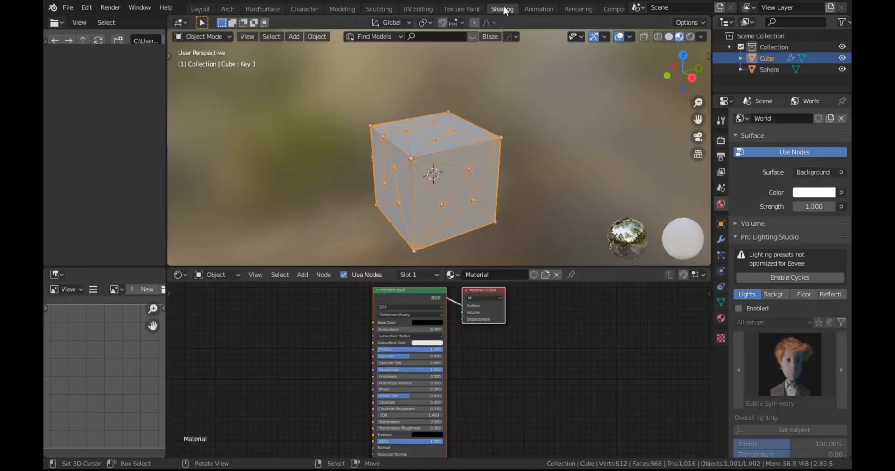
pyautogui.scroll(3, 429, 172)
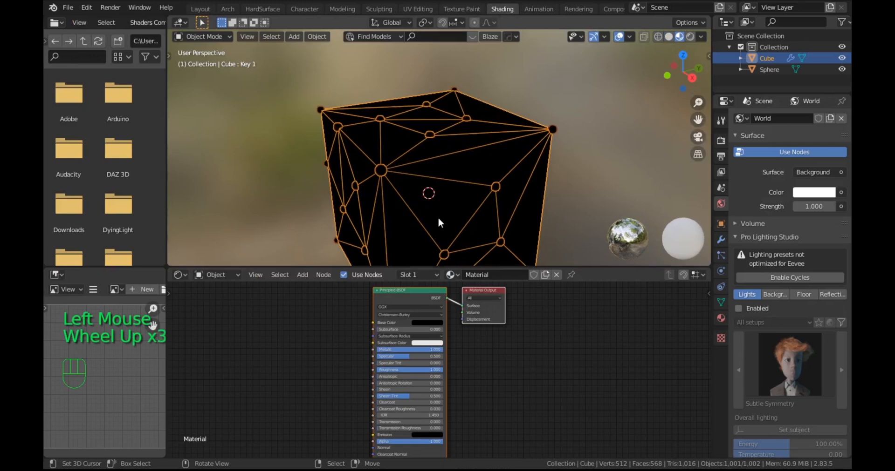
pyautogui.click(391, 292)
pyautogui.click(400, 296)
pyautogui.moveTo(399, 296); pyautogui.dragTo(370, 356)
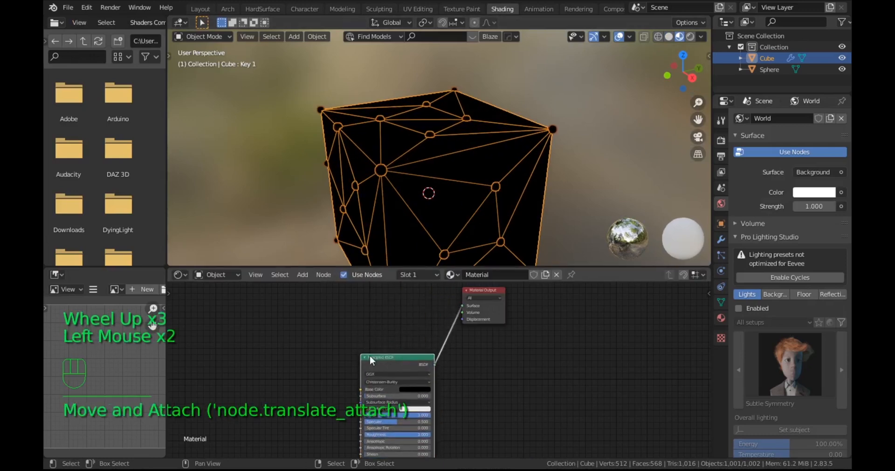
pyautogui.hotkey('shift', 'a')
pyautogui.moveTo(326, 366)
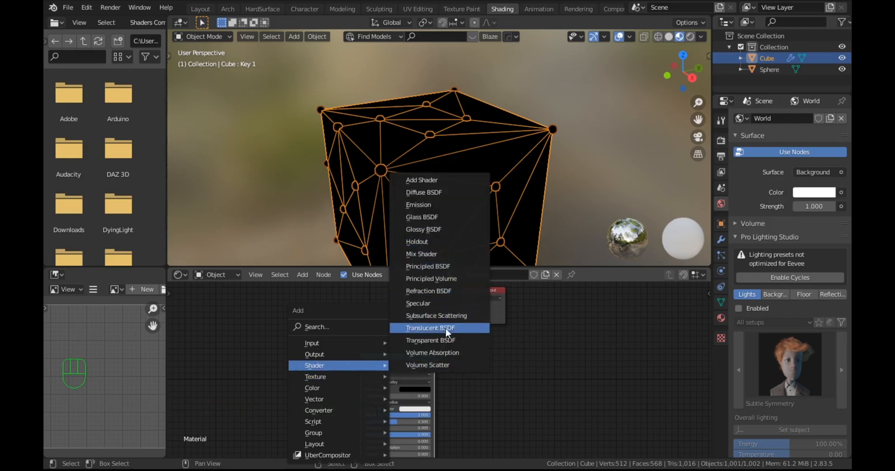
pyautogui.click(438, 340)
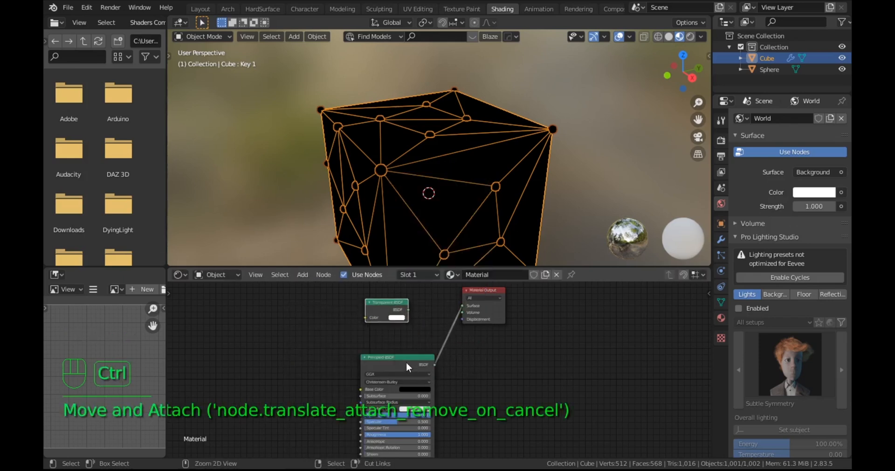
# Step: Combine the Transparent BSDF and Principled BSDF through a Mix Shader feeding the Material Output, and space the nodes out
pyautogui.keyDown('ctrl'); pyautogui.keyDown('shift'); pyautogui.moveTo(407, 364); pyautogui.dragTo(389, 313, button='right'); pyautogui.keyUp('shift'); pyautogui.keyUp('ctrl')
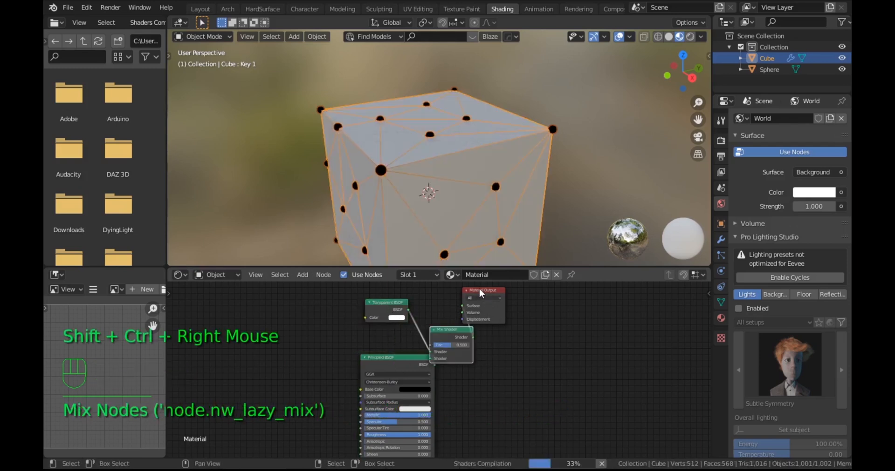
pyautogui.moveTo(480, 293); pyautogui.dragTo(550, 341)
pyautogui.moveTo(452, 330); pyautogui.dragTo(485, 317)
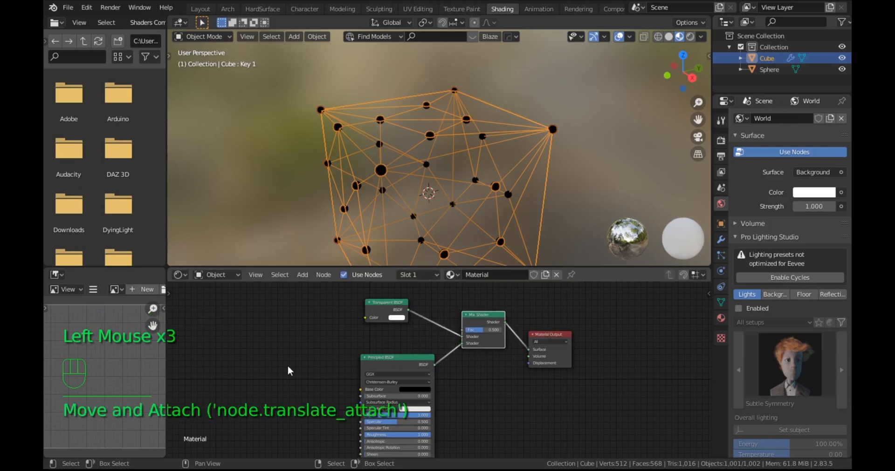
# Step: Add a Wireframe input node and link its Fac output to the Mix Shader's Fac input
pyautogui.hotkey('shift', 'a')
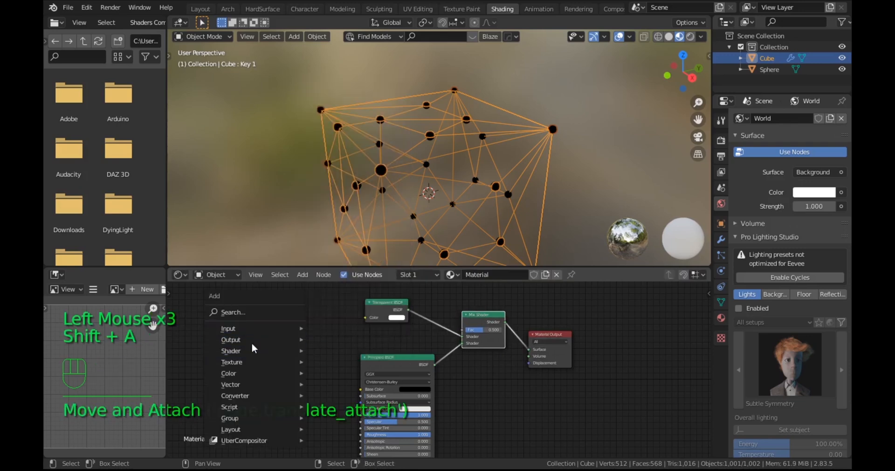
pyautogui.moveTo(241, 329)
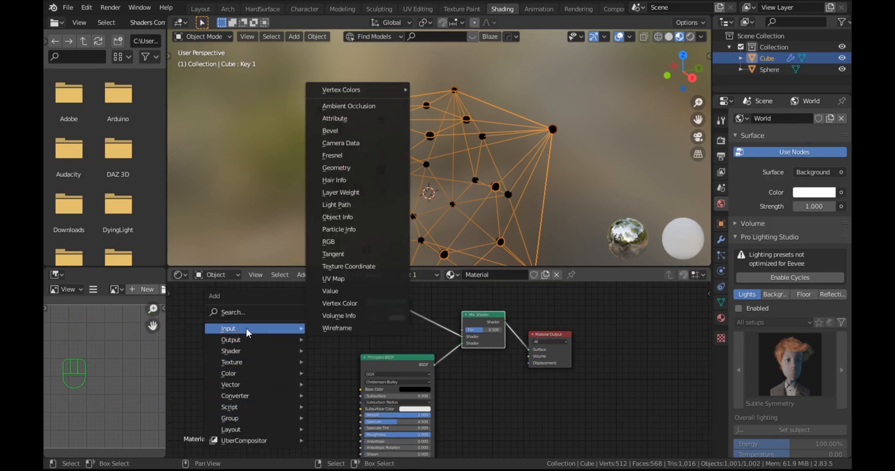
pyautogui.click(337, 328)
pyautogui.click(306, 345)
pyautogui.moveTo(304, 346); pyautogui.dragTo(463, 332)
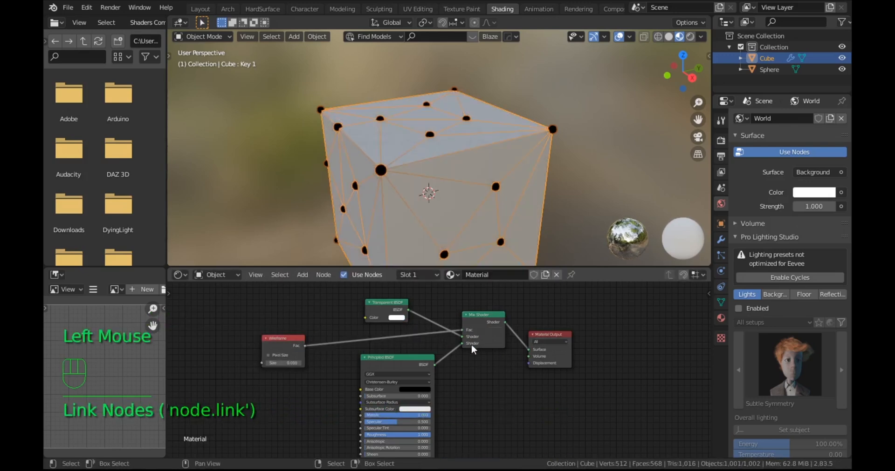
# Step: Set the Wireframe node's size to 0.070
pyautogui.tripleClick(285, 363)
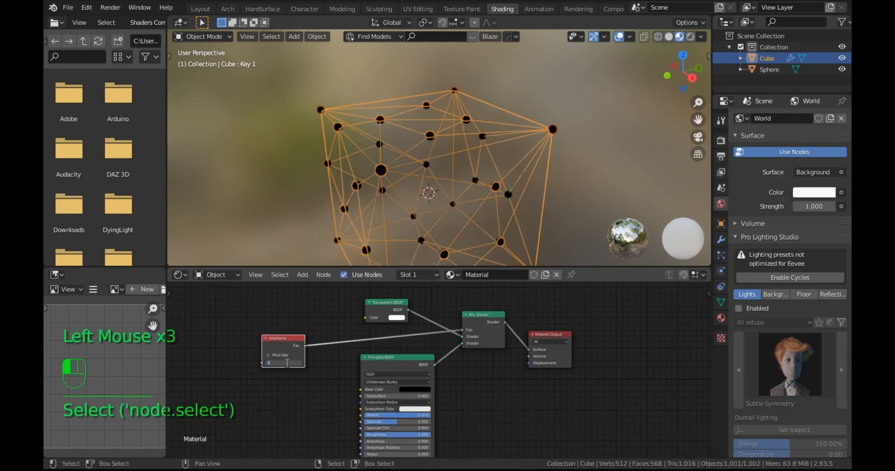
pyautogui.press('Return')
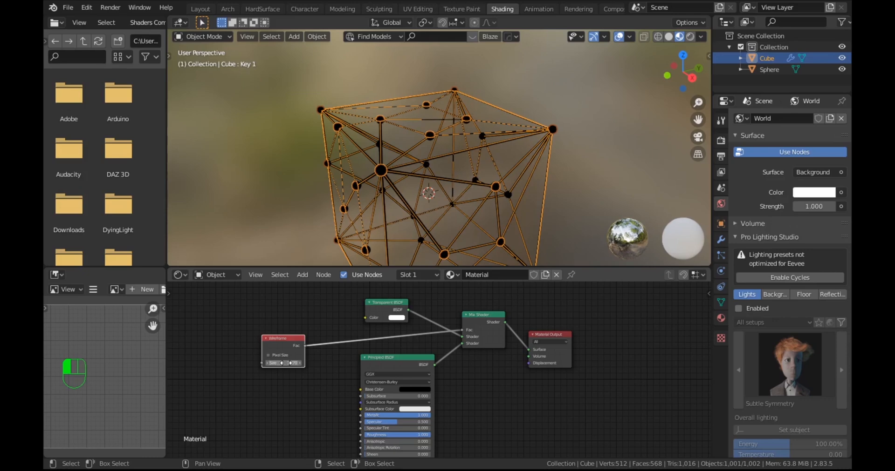
pyautogui.scroll(6, 449, 200)
pyautogui.scroll(-8, 455, 193)
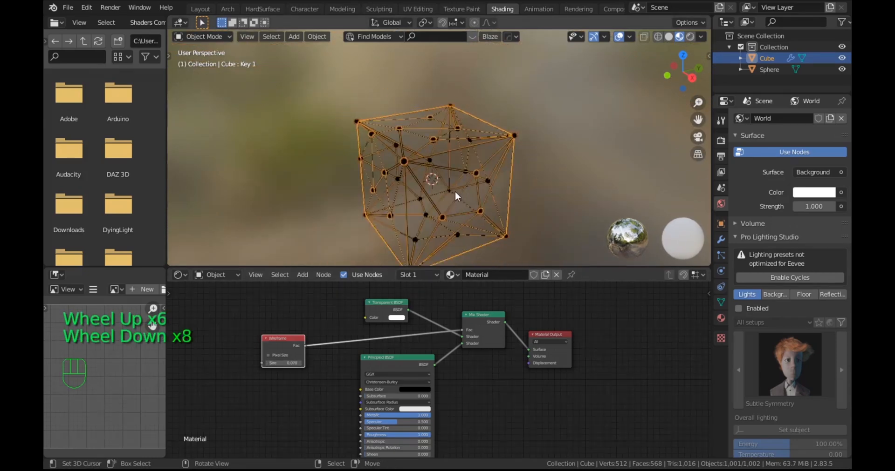
# Step: Preview the cube in Rendered shading and examine its wireframe lines and spheres from several angles
pyautogui.moveTo(454, 191)
pyautogui.mouseDown(button='middle')
pyautogui.moveTo(480, 176)
pyautogui.moveTo(466, 166)
pyautogui.moveTo(491, 175)
pyautogui.moveTo(512, 167)
pyautogui.moveTo(591, 174)
pyautogui.moveTo(583, 175)
pyautogui.mouseUp(button='middle')
pyautogui.click(690, 36)
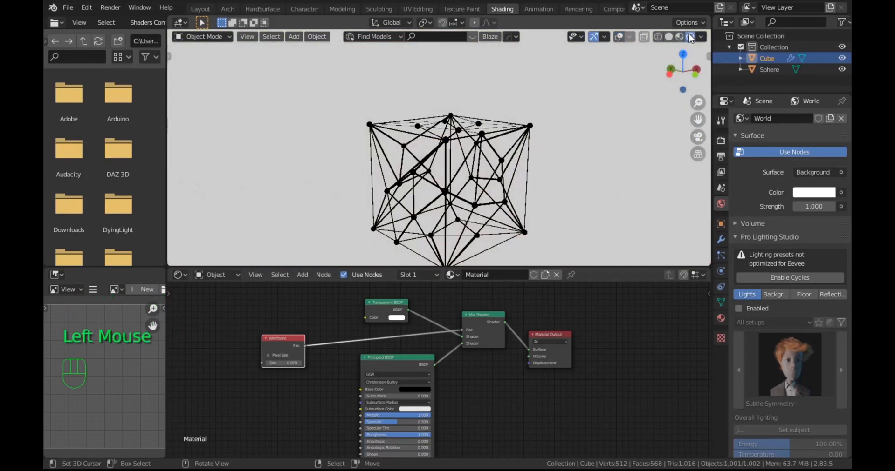
pyautogui.scroll(2, 520, 203)
pyautogui.scroll(-3, 520, 203)
pyautogui.keyDown('shift'); pyautogui.moveTo(520, 203); pyautogui.dragTo(531, 177, button='middle'); pyautogui.keyUp('shift')
pyautogui.scroll(1, 534, 175)
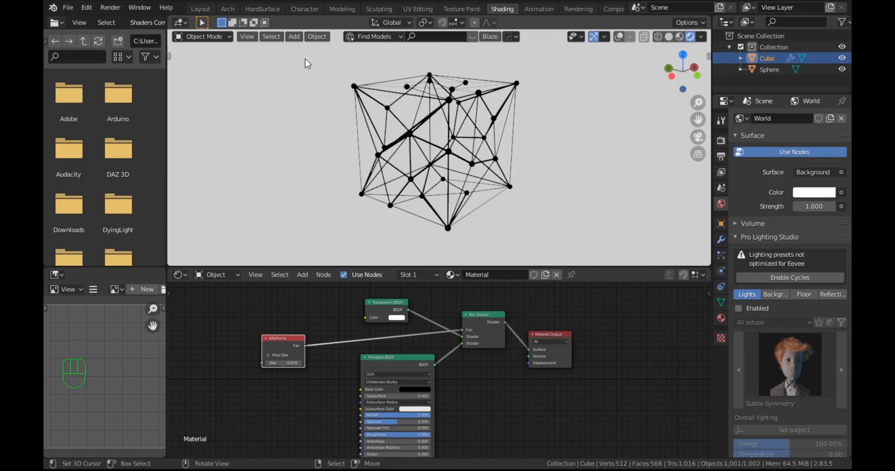
# Step: Add a camera to the scene in the Layout workspace and align it to the current view of the cube
pyautogui.click(201, 9)
pyautogui.scroll(-3, 328, 137)
pyautogui.moveTo(328, 137)
pyautogui.mouseDown(button='middle')
pyautogui.moveTo(410, 184)
pyautogui.moveTo(443, 188)
pyautogui.moveTo(427, 202)
pyautogui.mouseUp(button='middle')
pyautogui.scroll(-3, 444, 188)
pyautogui.hotkey('shift', 'a')
pyautogui.moveTo(426, 164)
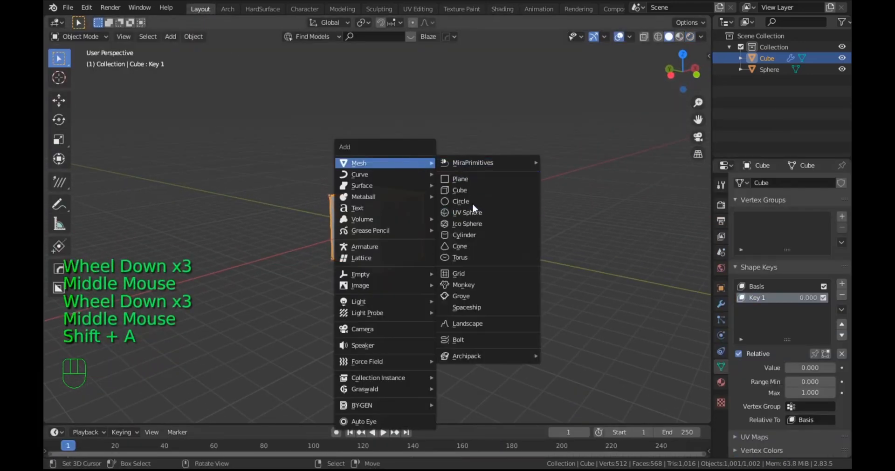
pyautogui.click(356, 330)
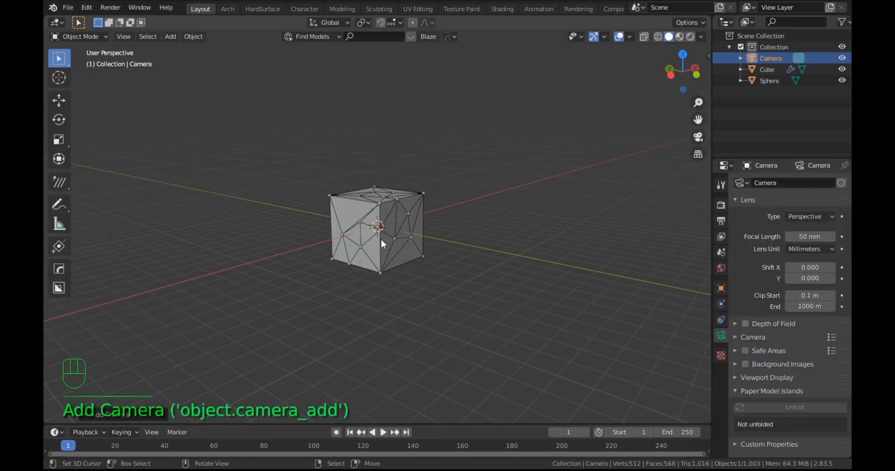
pyautogui.press('ctrl+alt+KP_0')
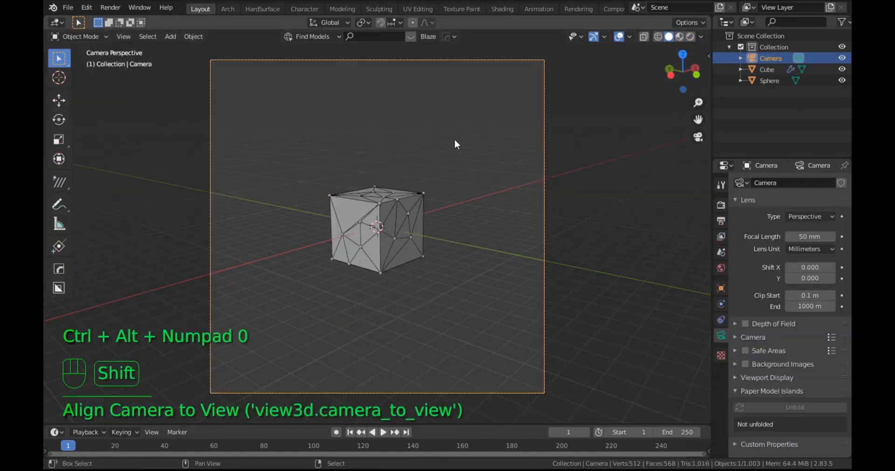
# Step: Fly the camera closer so that the cube fills more of the frame and sits near its centre
pyautogui.hotkey('shift', '`')
pyautogui.press('w')
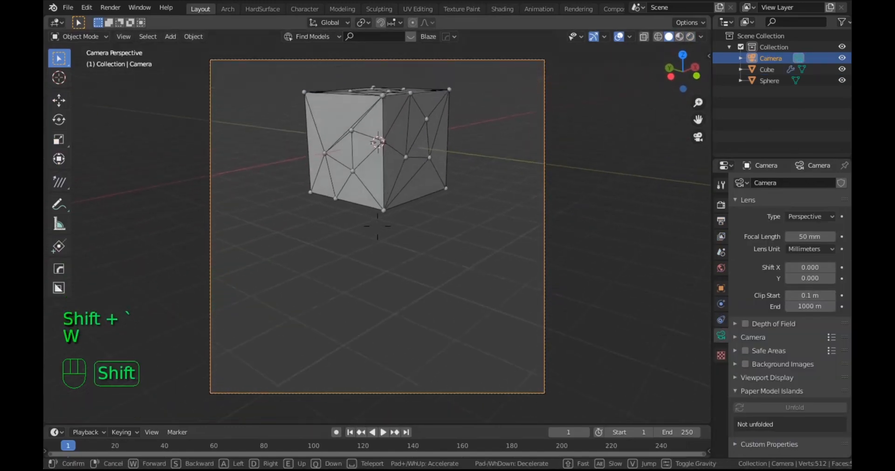
pyautogui.press('s')
pyautogui.press('s')
pyautogui.press('s')
pyautogui.press('s')
pyautogui.press('s')
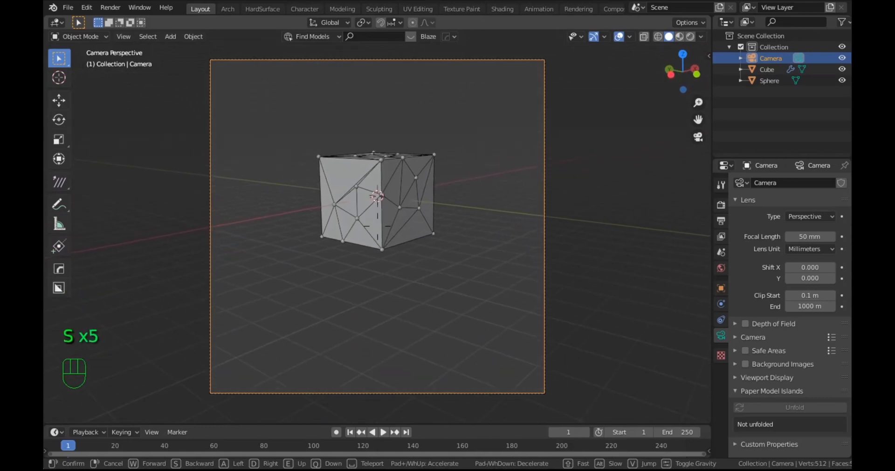
pyautogui.press('w')
pyautogui.press('w')
pyautogui.press('w')
pyautogui.press('w')
pyautogui.press('shift')
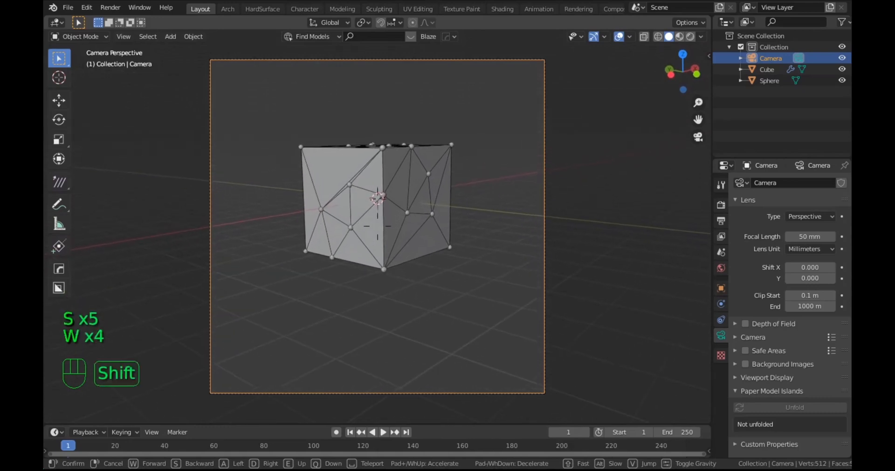
pyautogui.press('w')
pyautogui.press('s')
pyautogui.press('s')
pyautogui.press('s')
pyautogui.press('s')
pyautogui.press('s')
pyautogui.press('s')
pyautogui.press('s')
pyautogui.press('s')
pyautogui.press('s')
pyautogui.press('s')
pyautogui.press('s')
pyautogui.press('s')
pyautogui.press('s')
pyautogui.press('w')
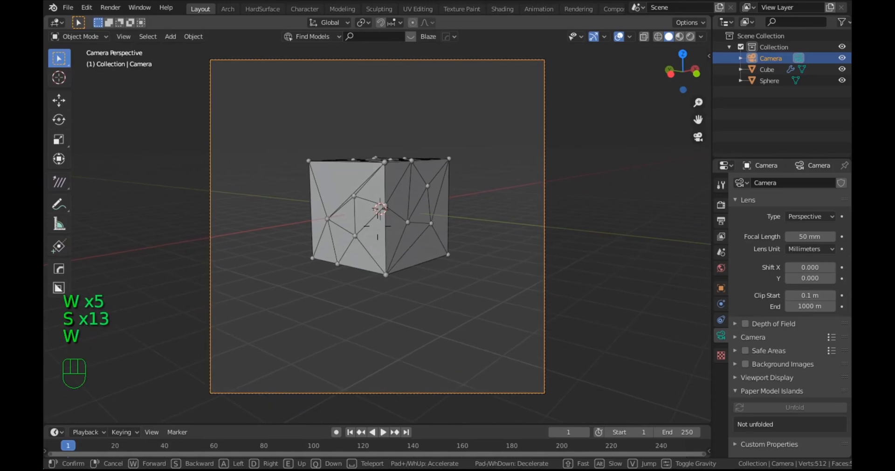
pyautogui.click(410, 306)
pyautogui.scroll(3, 419, 265)
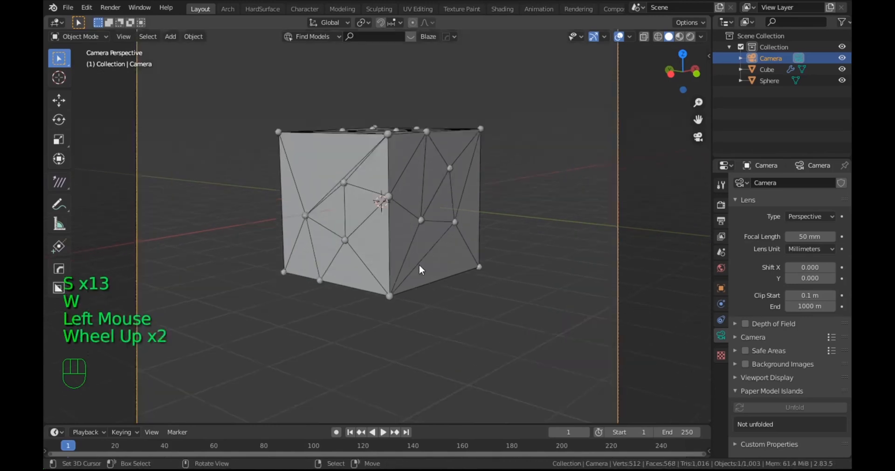
pyautogui.scroll(-3, 392, 238)
# Step: Keyframe the cube's Key 1 shape key value at 0.000 and the cube's rotation on frame 1
pyautogui.rightClick(399, 187)
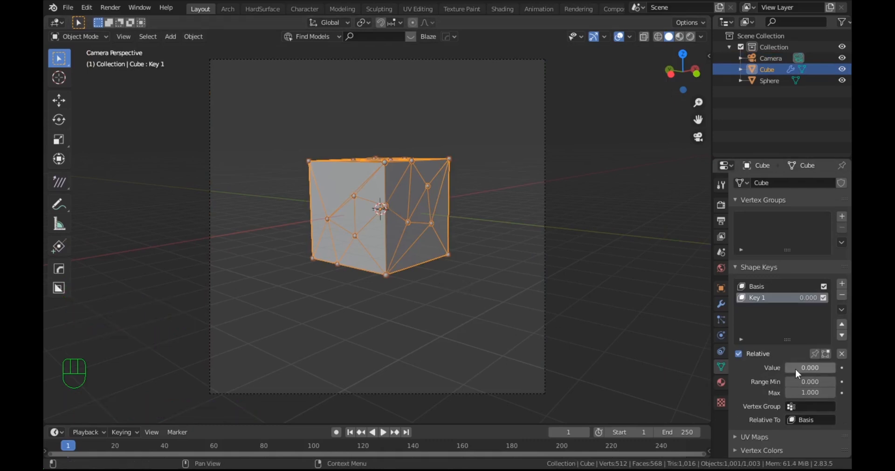
pyautogui.press('i')
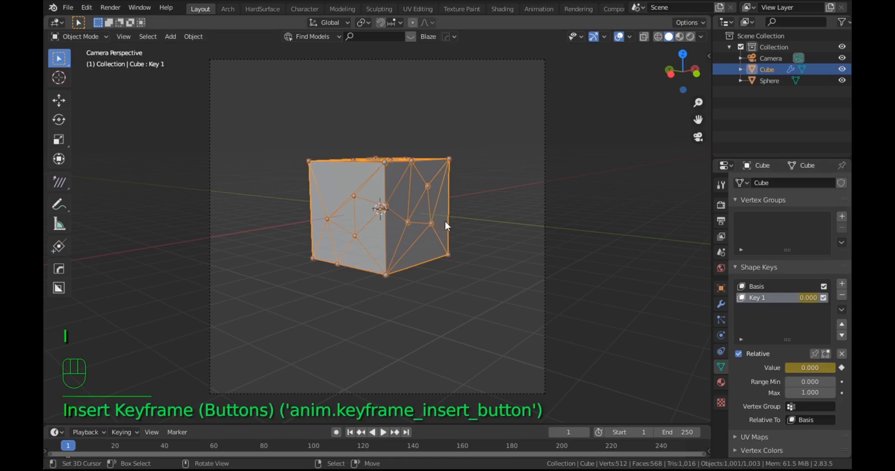
pyautogui.press('i')
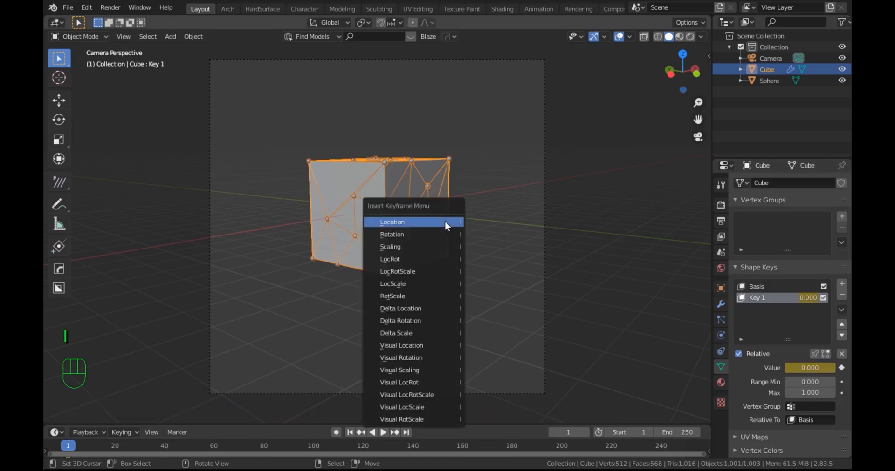
pyautogui.click(434, 233)
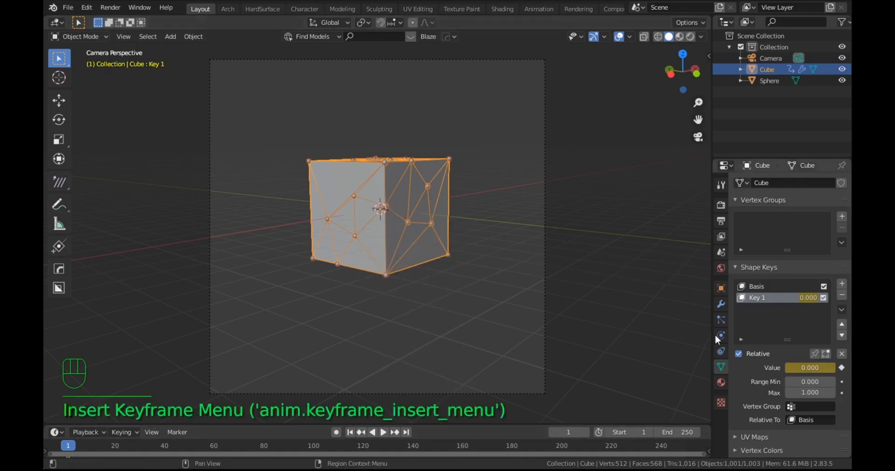
# Step: Set the scene's frame rate to 30 fps and its end frame to 120
pyautogui.click(719, 208)
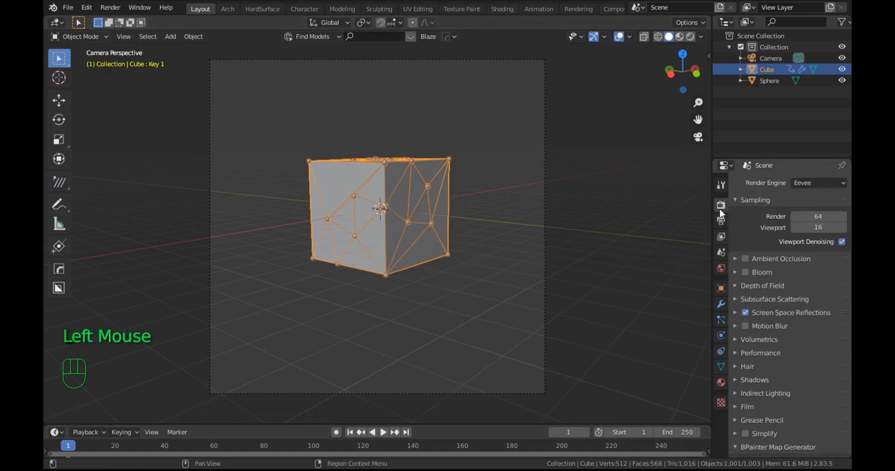
pyautogui.click(721, 222)
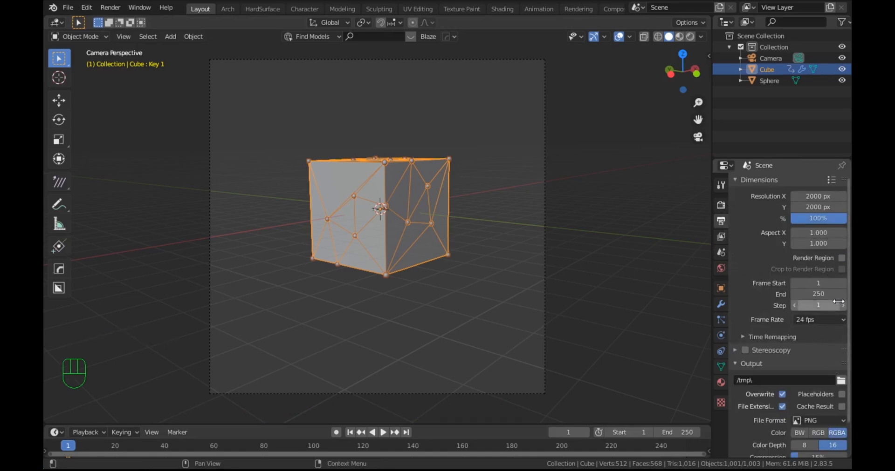
pyautogui.click(819, 294)
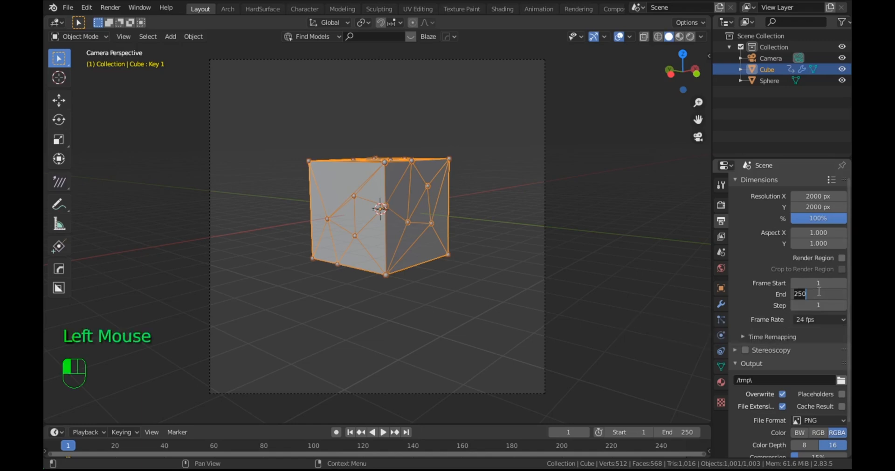
pyautogui.click(720, 205)
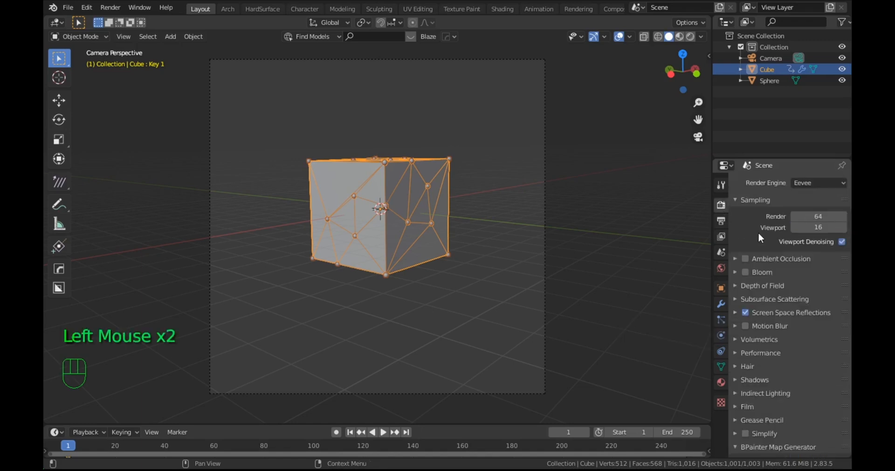
pyautogui.click(720, 221)
pyautogui.click(814, 320)
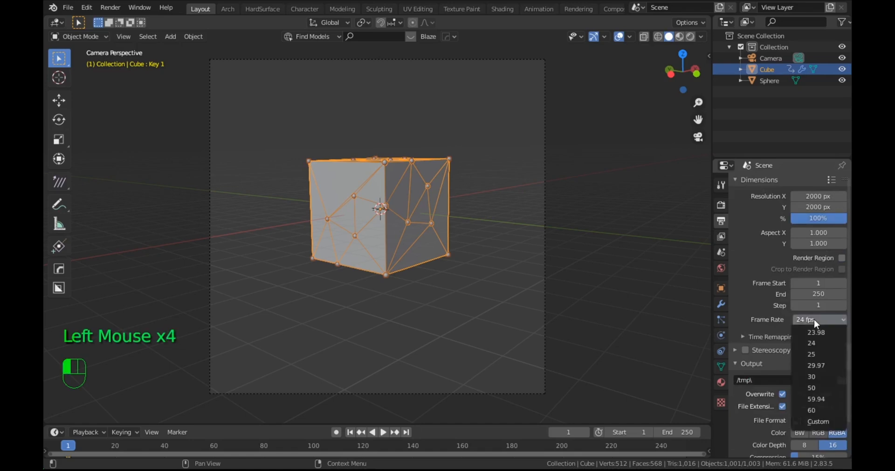
pyautogui.click(812, 378)
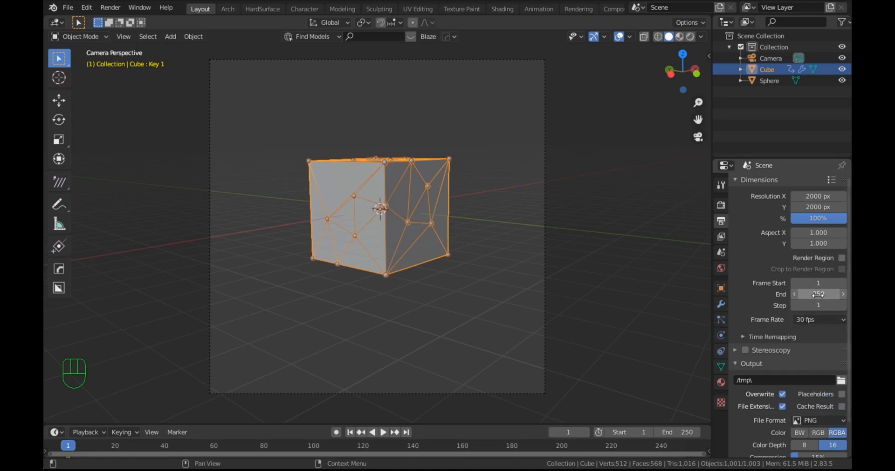
pyautogui.click(802, 297)
pyautogui.press('Return')
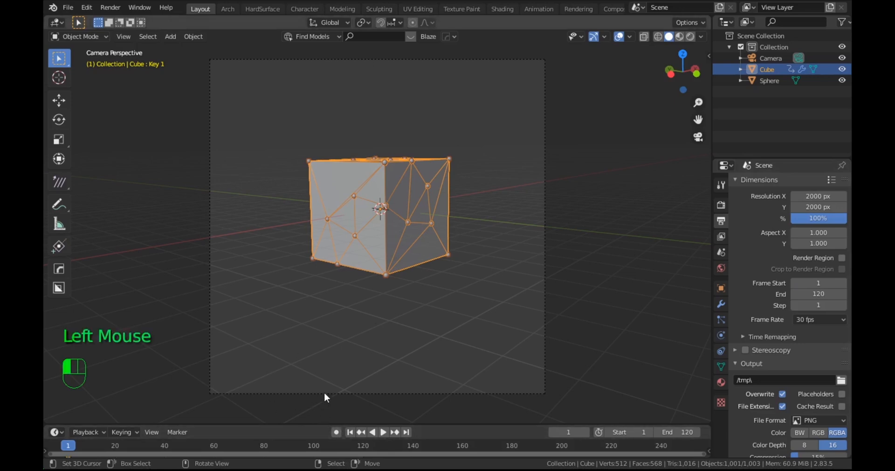
# Step: Enlarge the timeline, then rotate the cube 360 degrees about the global Z axis on frame 60 and keyframe its rotation
pyautogui.moveTo(320, 424); pyautogui.dragTo(332, 304)
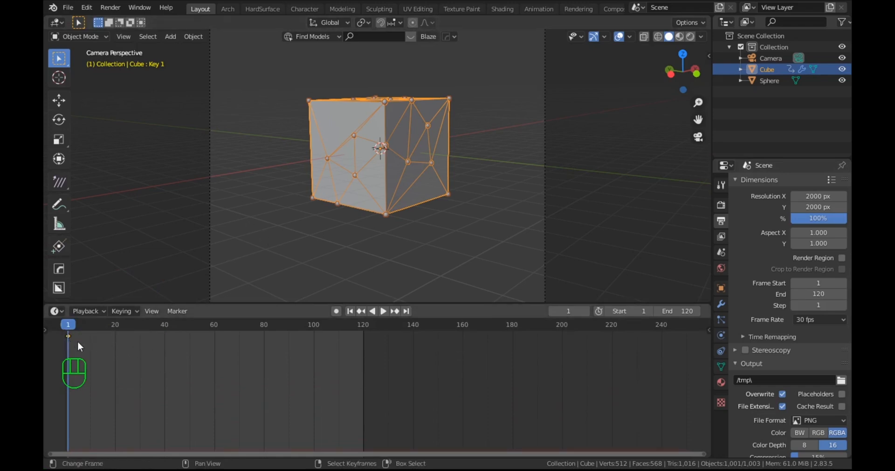
pyautogui.moveTo(66, 323); pyautogui.dragTo(214, 335)
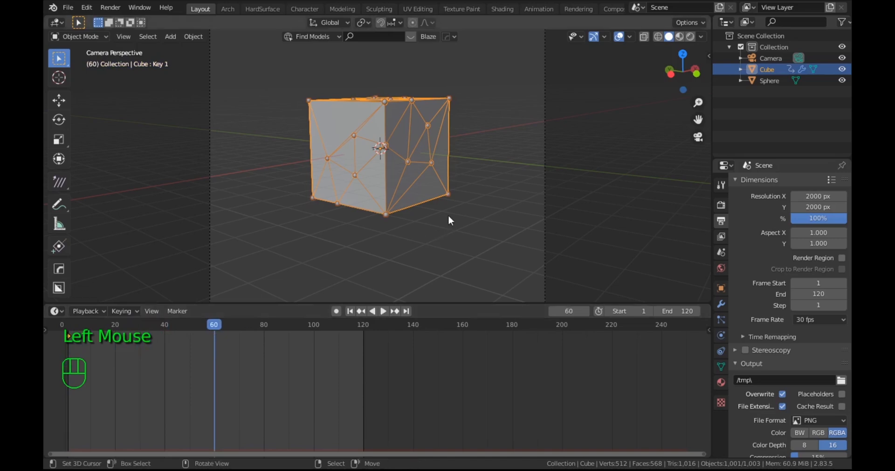
pyautogui.press('r')
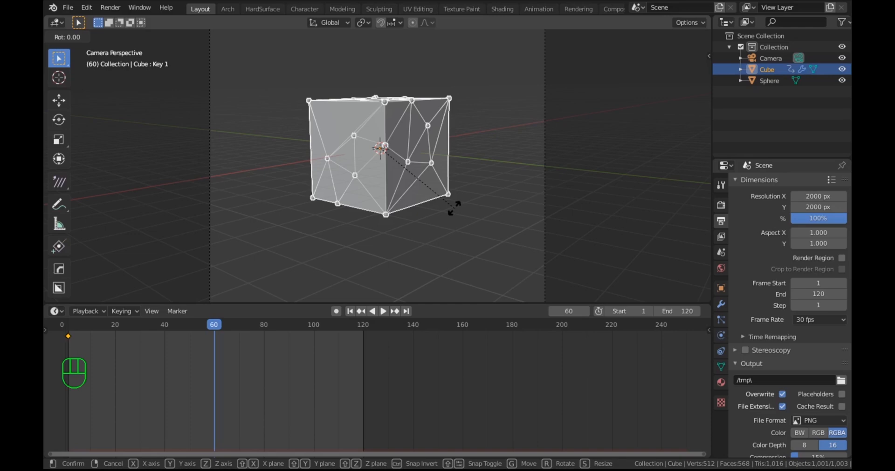
pyautogui.write('z')
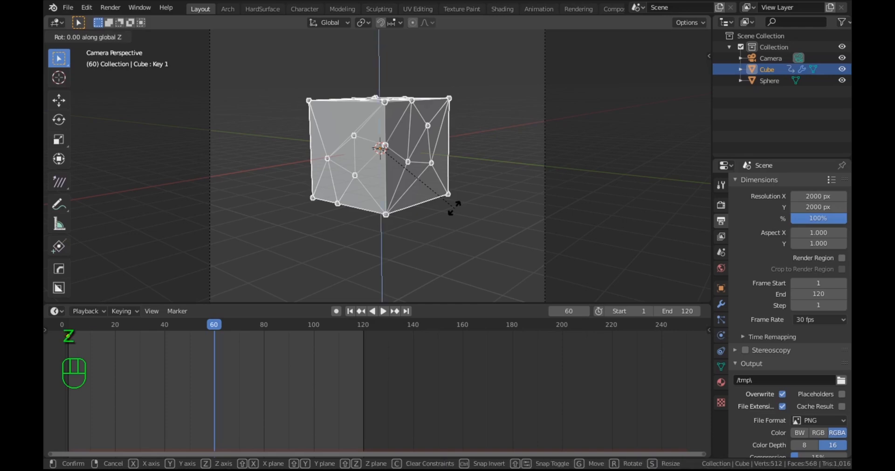
pyautogui.write('360')
pyautogui.press('KP_Enter')
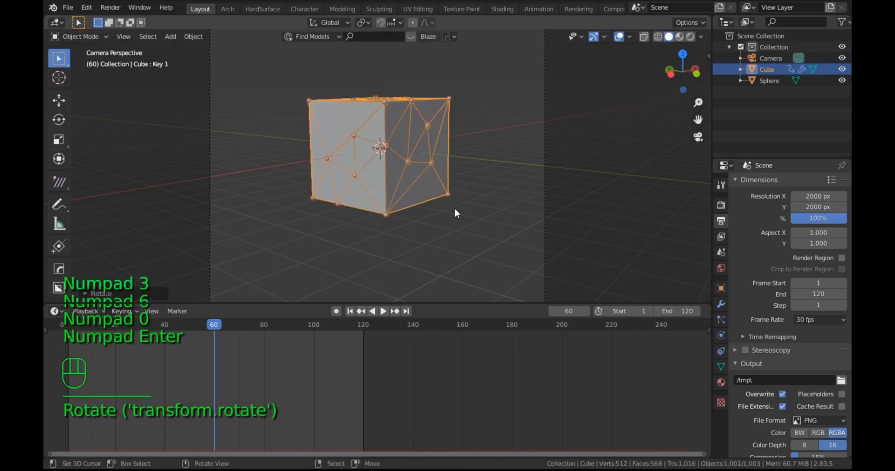
pyautogui.press('i')
pyautogui.click(453, 208)
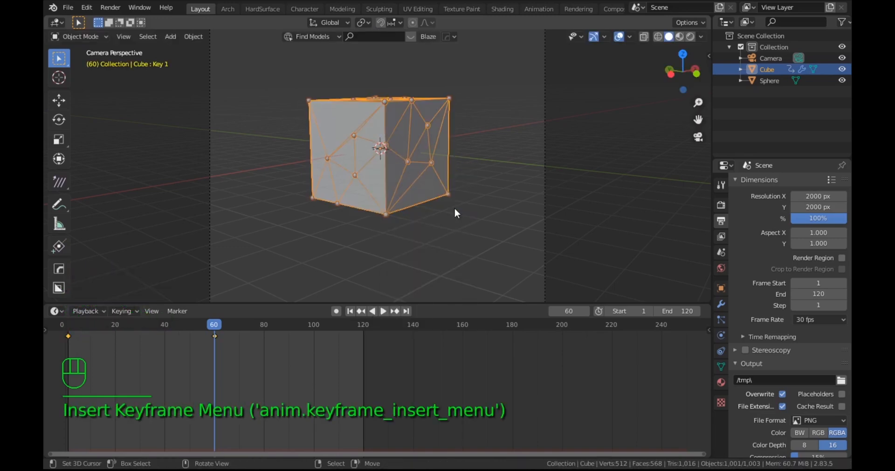
# Step: Duplicate the cube's frame 1 keyframes to frame 120
pyautogui.rightClick(68, 336)
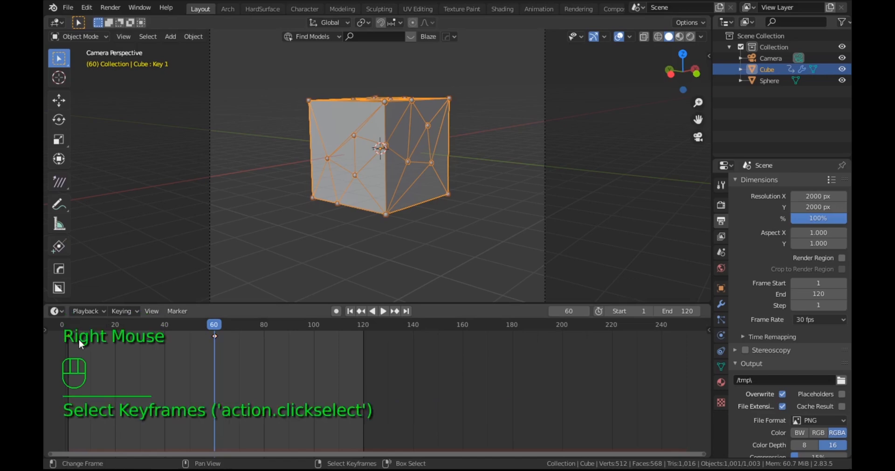
pyautogui.hotkey('shift', 'd')
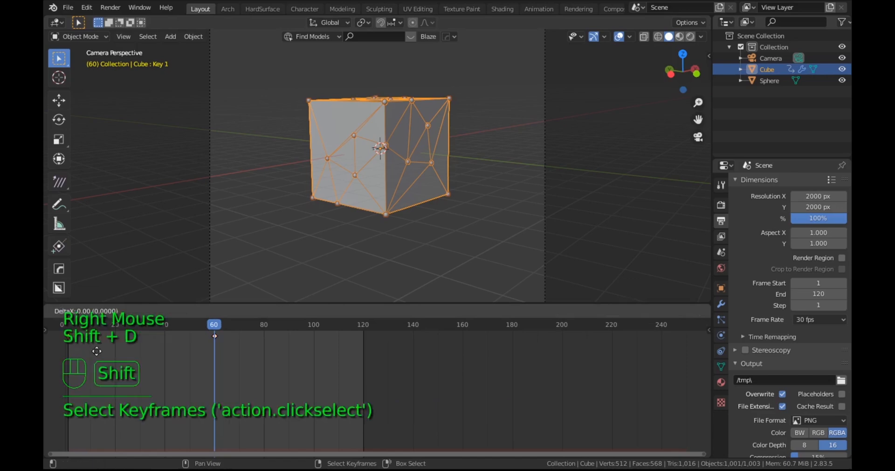
pyautogui.click(394, 388)
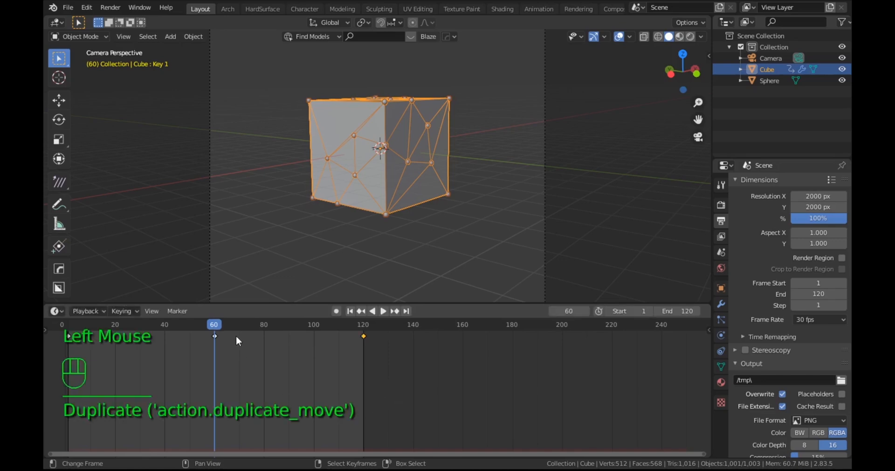
# Step: Set the cube's Key 1 shape key value to 1.000 on frame 60 and keyframe it
pyautogui.moveTo(214, 324); pyautogui.dragTo(215, 364)
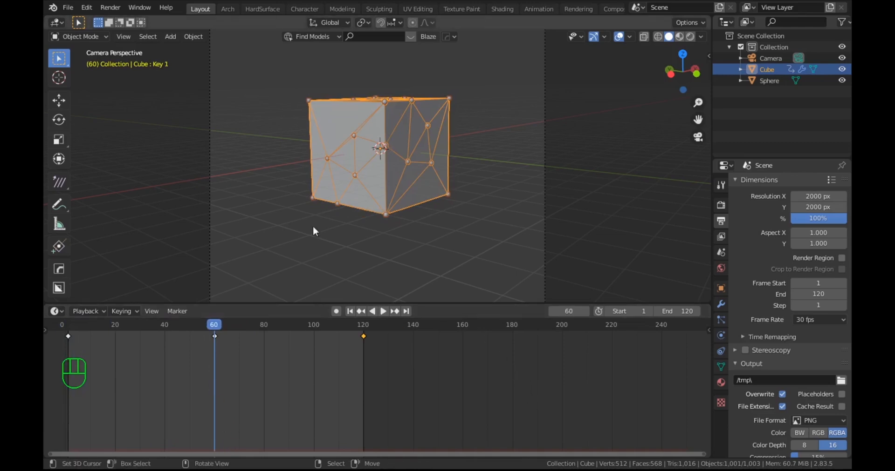
pyautogui.click(720, 371)
pyautogui.doubleClick(810, 369)
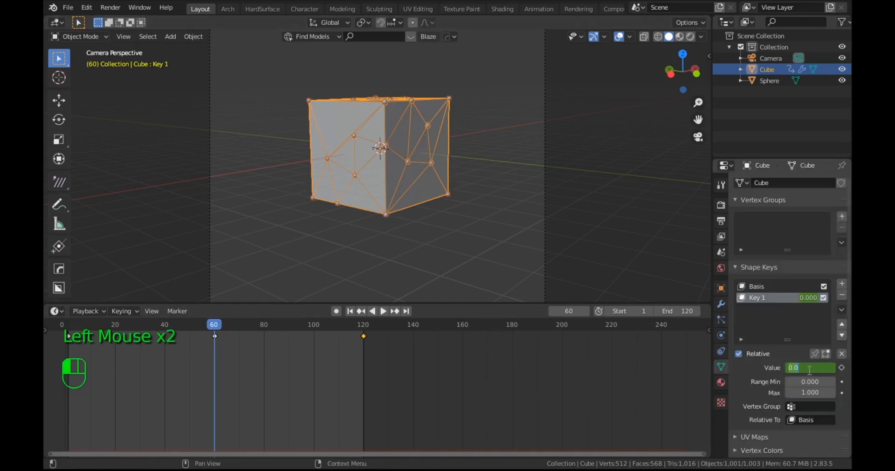
pyautogui.press('Return')
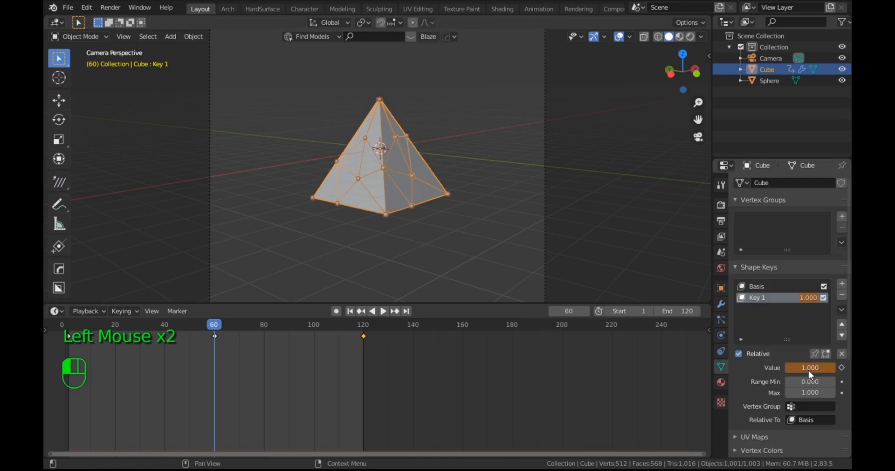
pyautogui.press('i')
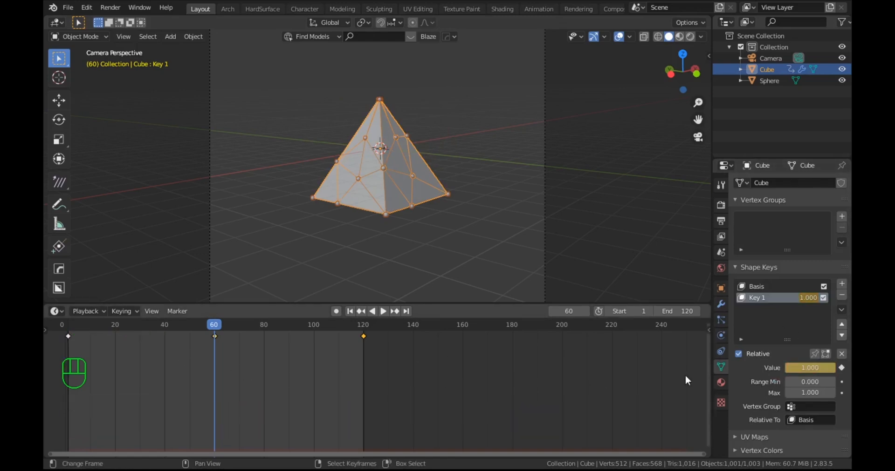
# Step: Keyframe the Key 1 shape key value at 0.000 on the final frame, 120
pyautogui.click(406, 312)
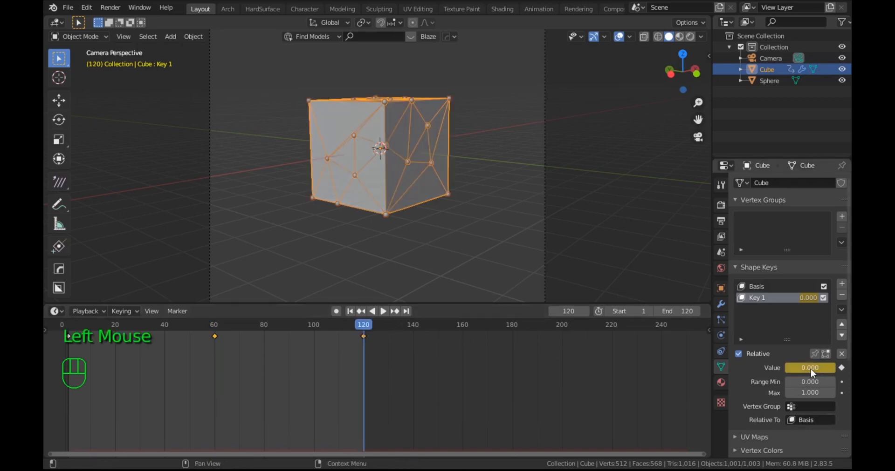
pyautogui.press('i')
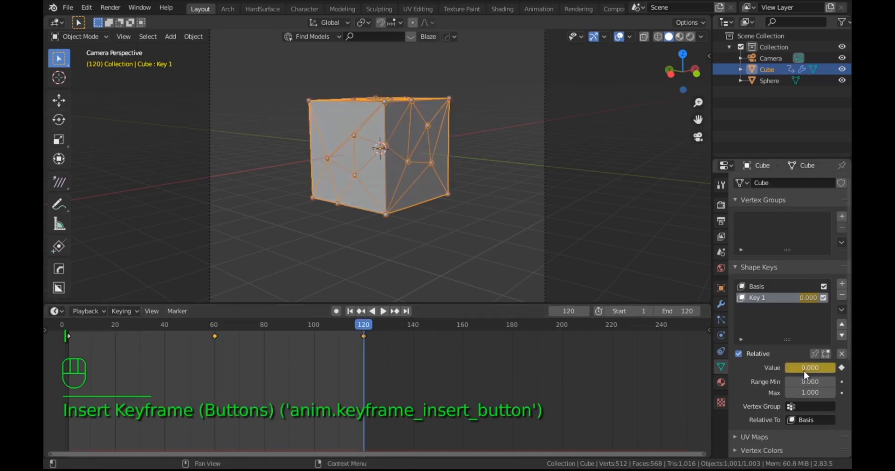
pyautogui.click(810, 368)
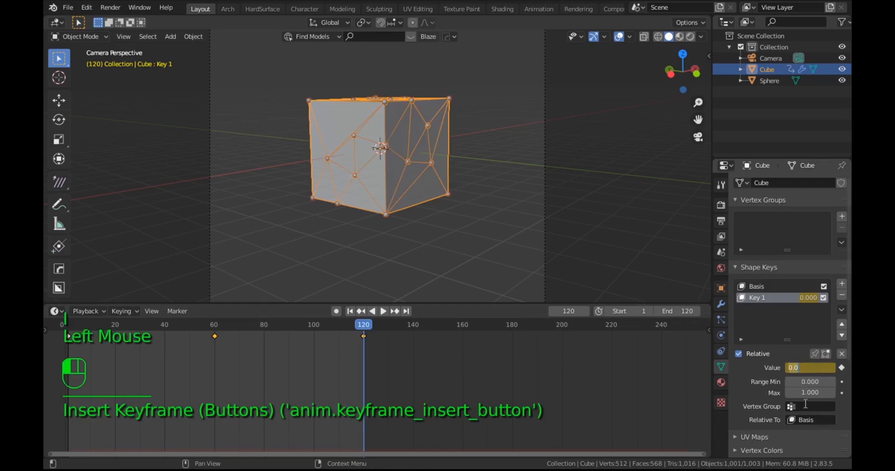
pyautogui.click(806, 404)
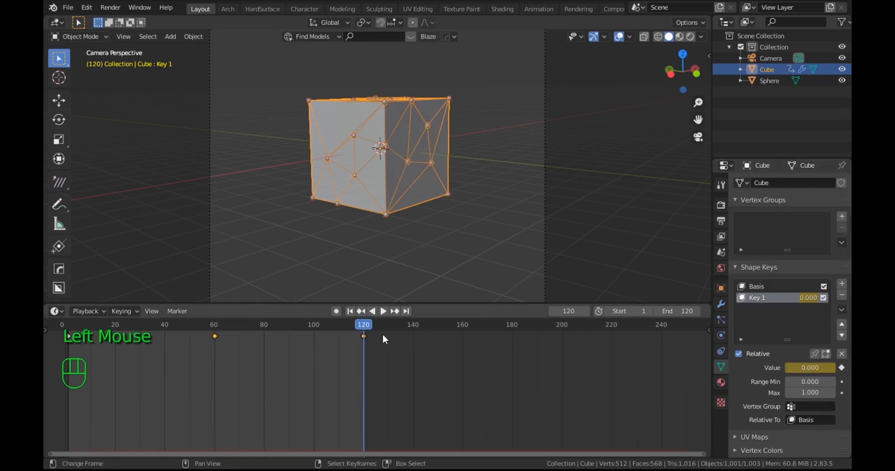
# Step: Set the Key 1 shape key value to 1.000 on frame 40 and keyframe it
pyautogui.moveTo(368, 328); pyautogui.dragTo(165, 354)
pyautogui.click(808, 367)
pyautogui.write('1')
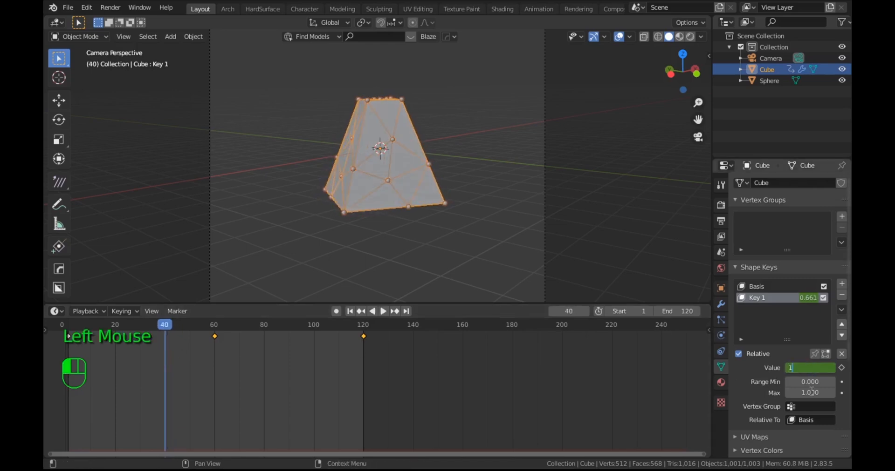
pyautogui.press('Return')
pyautogui.press('i')
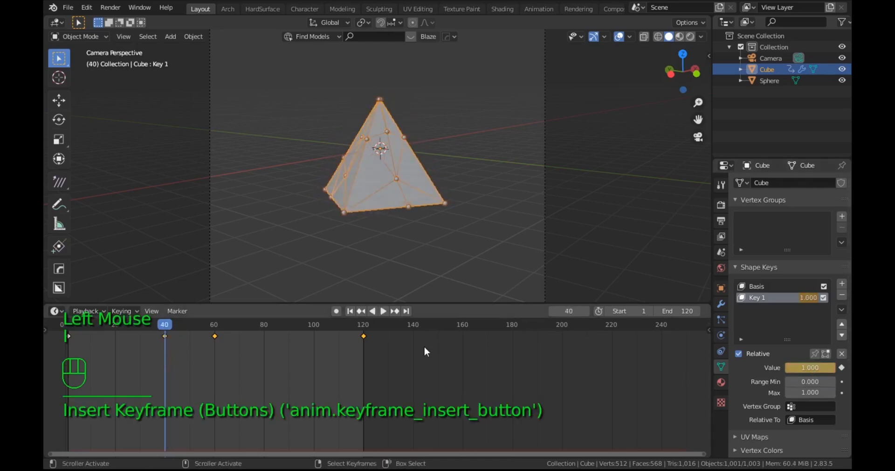
# Step: Set the Key 1 shape key value to 1.000 on frame 80 and keyframe it
pyautogui.click(265, 327)
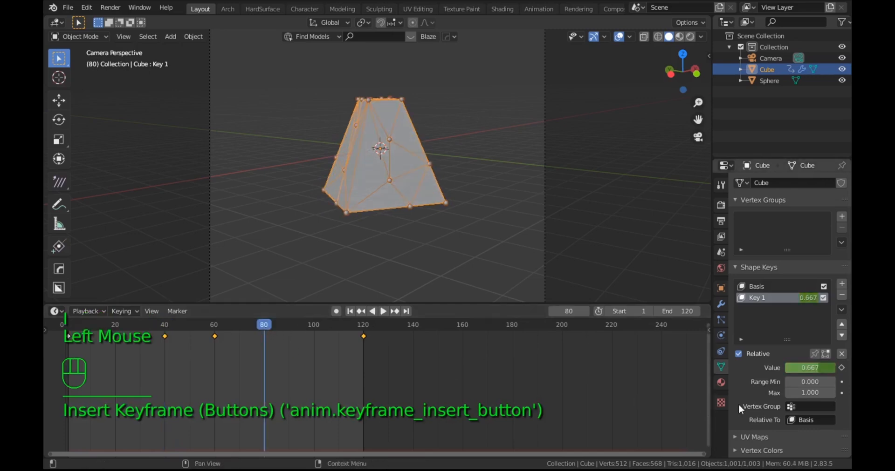
pyautogui.doubleClick(798, 369)
pyautogui.write('1')
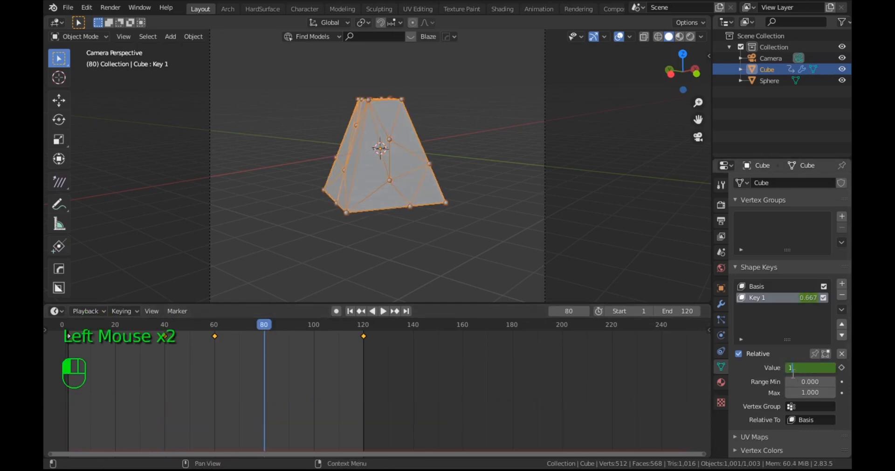
pyautogui.press('Return')
pyautogui.press('i')
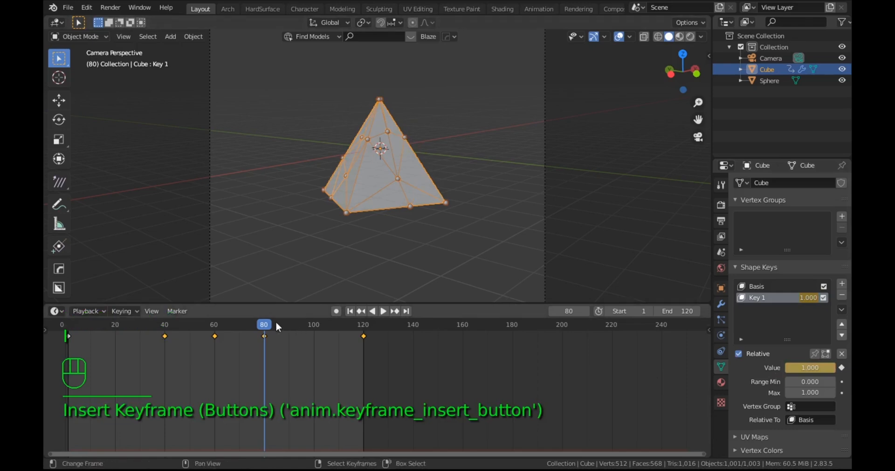
# Step: Play the morphing animation from frame 1 in Rendered shading, then stop it and return to the first frame
pyautogui.click(690, 37)
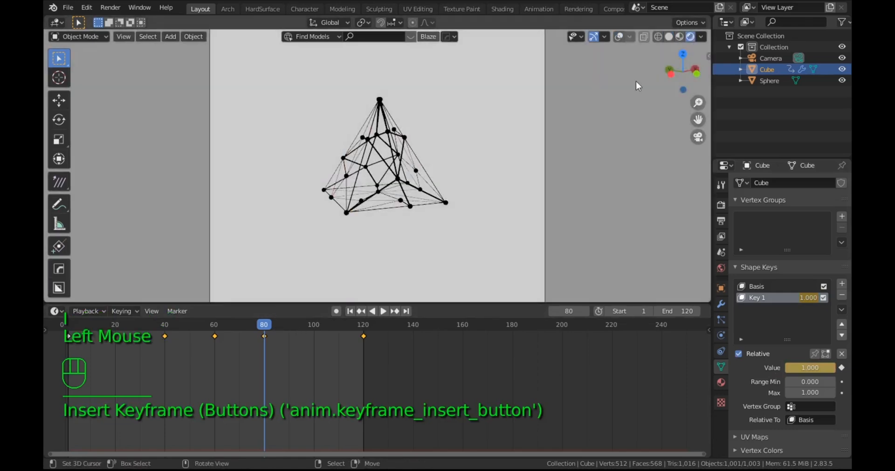
pyautogui.click(350, 311)
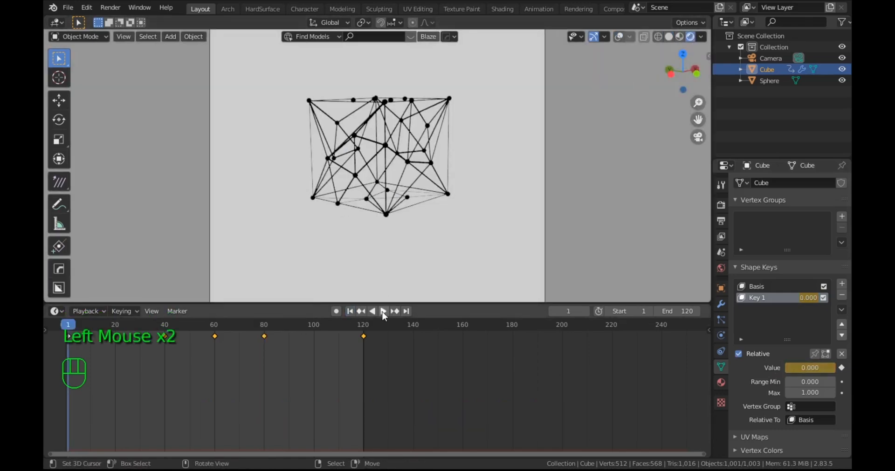
pyautogui.click(382, 311)
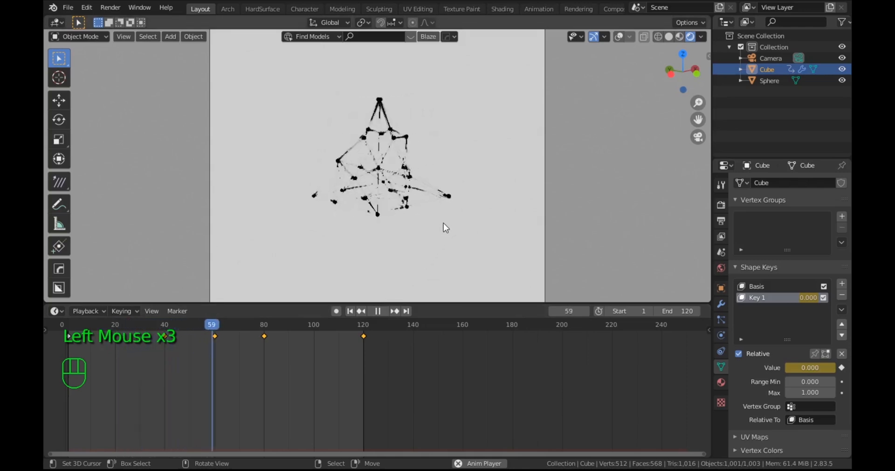
pyautogui.click(377, 312)
pyautogui.click(349, 311)
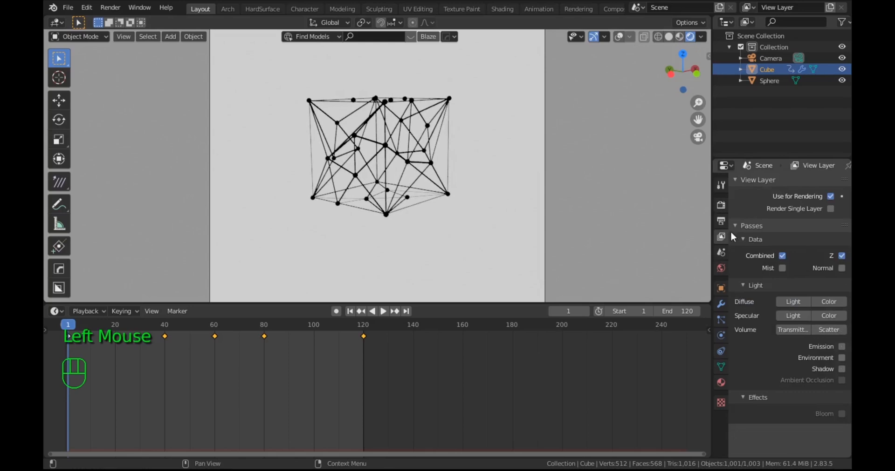
# Step: Set the scene's end frame to 240 in the output dimensions
pyautogui.click(721, 205)
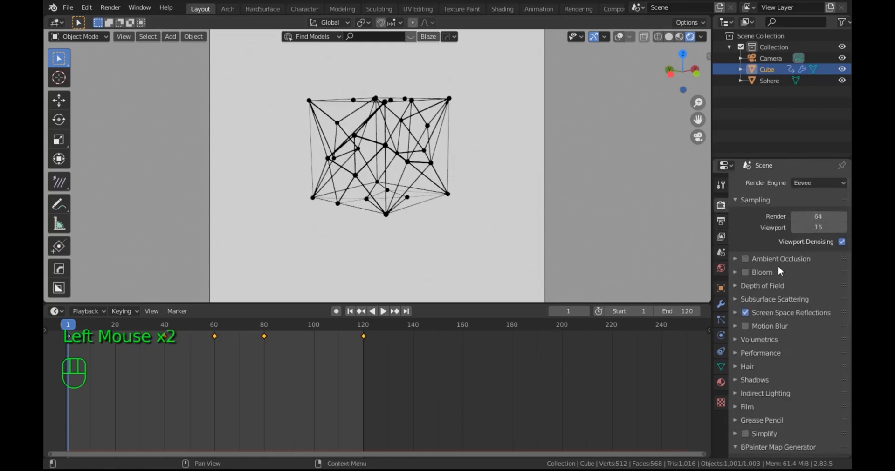
pyautogui.click(718, 220)
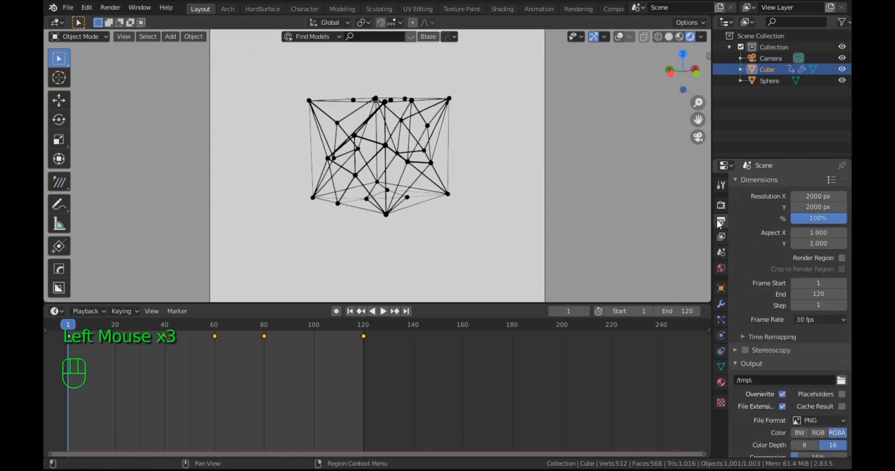
pyautogui.click(817, 294)
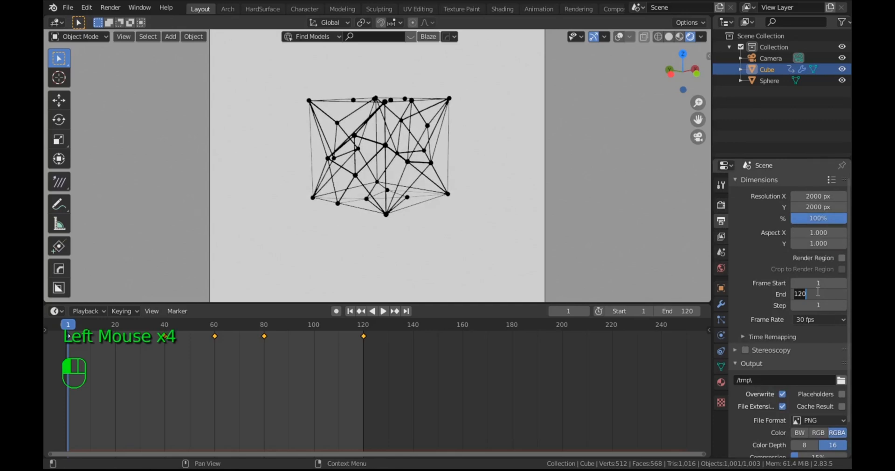
pyautogui.write('240')
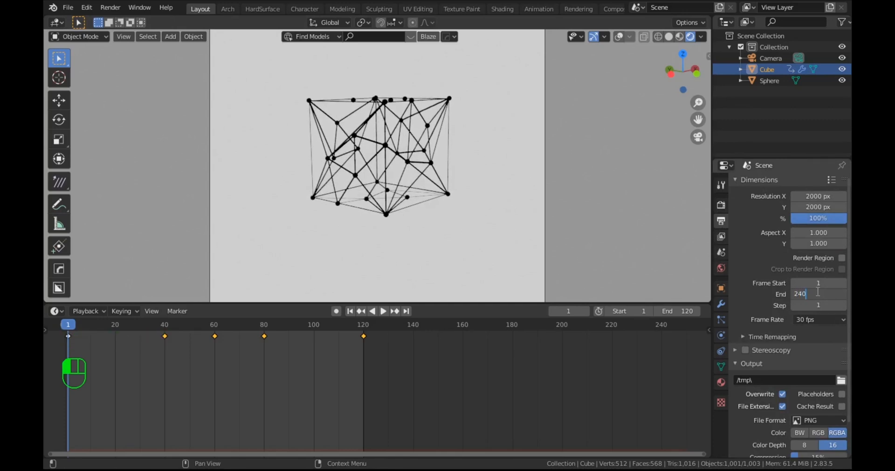
pyautogui.press('Return')
# Step: Select the cube's keyframes at frames 40, 60, 80 and 120 and shift them forward by 120 frames
pyautogui.scroll(-9, 429, 375)
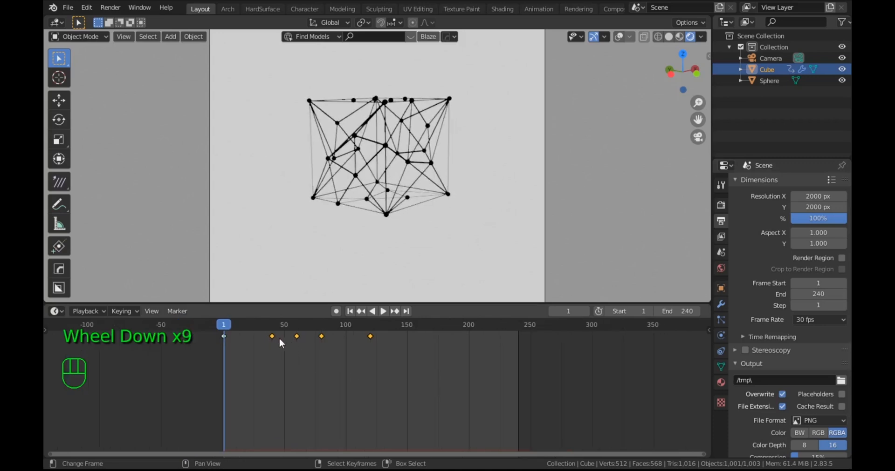
pyautogui.press('g')
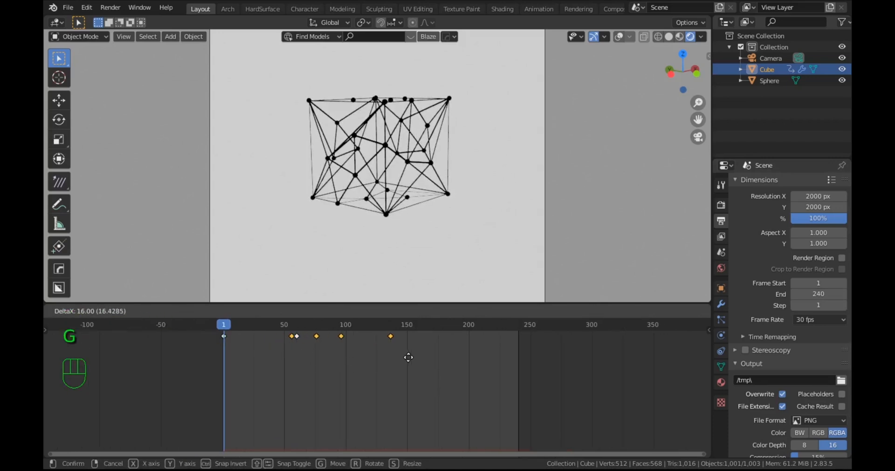
pyautogui.rightClick(399, 360)
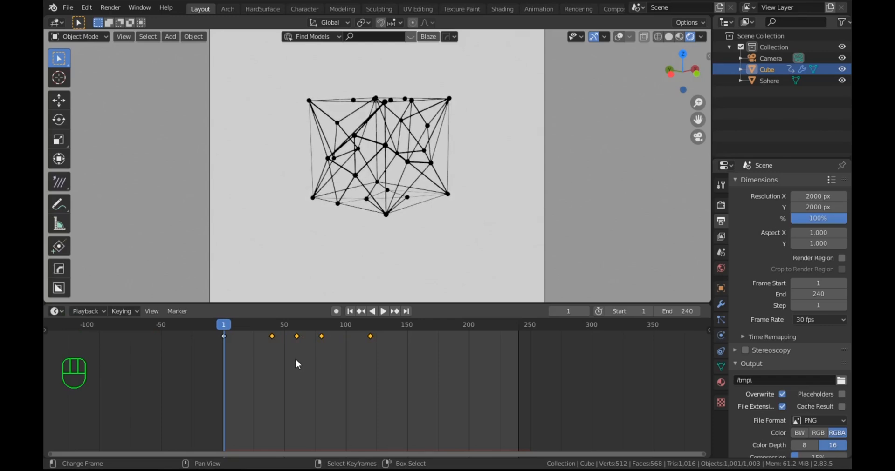
pyautogui.moveTo(357, 364); pyautogui.dragTo(260, 357)
pyautogui.rightClick(271, 336)
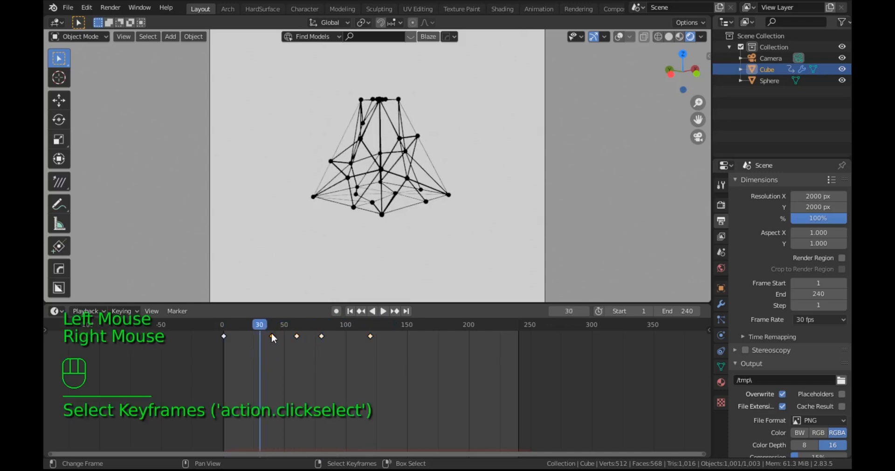
pyautogui.keyDown('shift'); pyautogui.rightClick(297, 336); pyautogui.keyUp('shift')
pyautogui.keyDown('shift'); pyautogui.rightClick(321, 336); pyautogui.keyUp('shift')
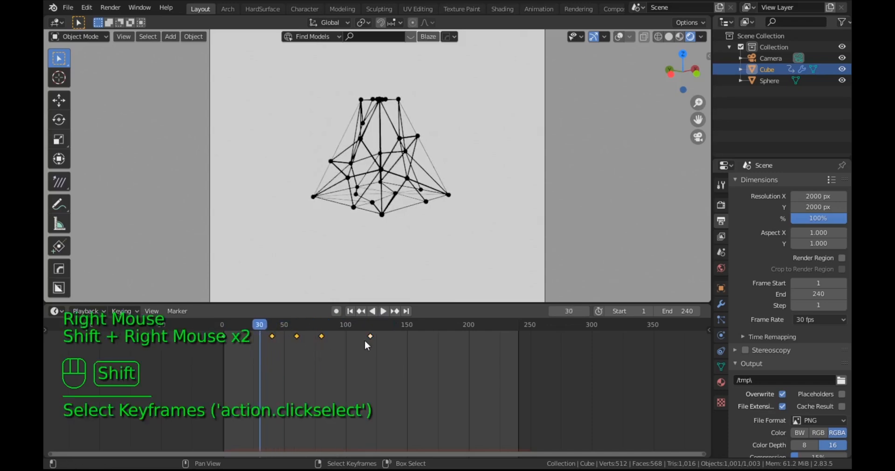
pyautogui.keyDown('shift'); pyautogui.rightClick(370, 336); pyautogui.keyUp('shift')
pyautogui.press('g')
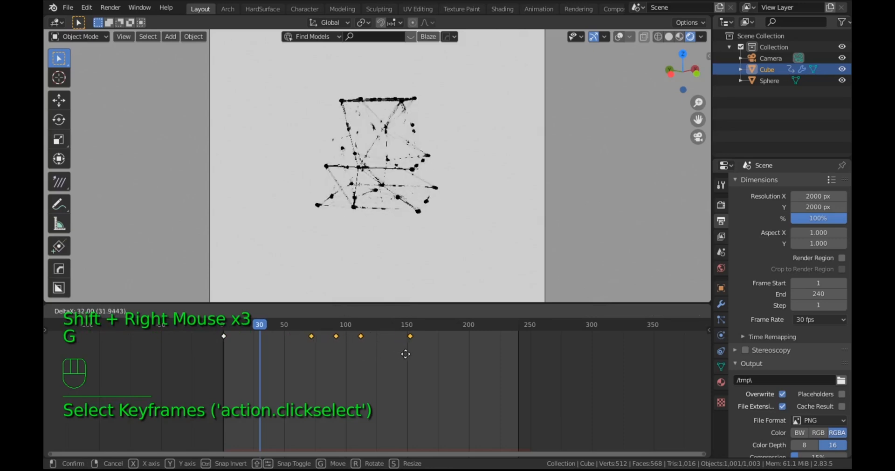
pyautogui.click(511, 367)
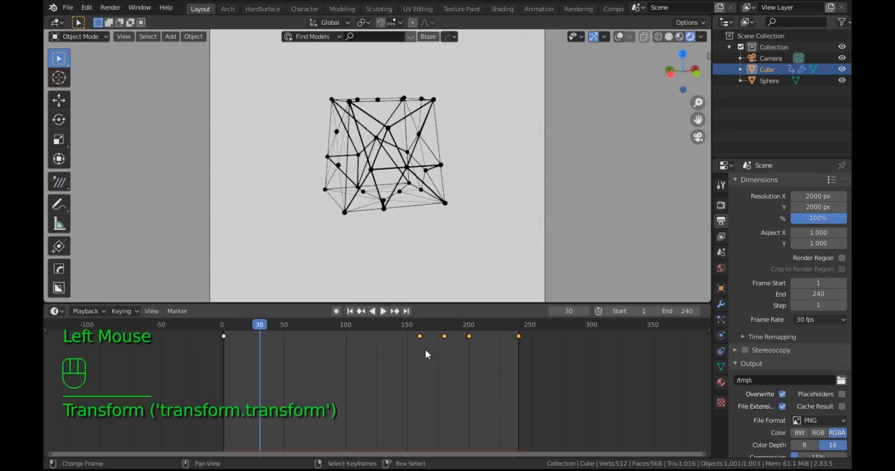
# Step: Move the keyframes at frames 160, 180 and 200 to about frames 100, 125 and 150 respectively
pyautogui.rightClick(419, 336)
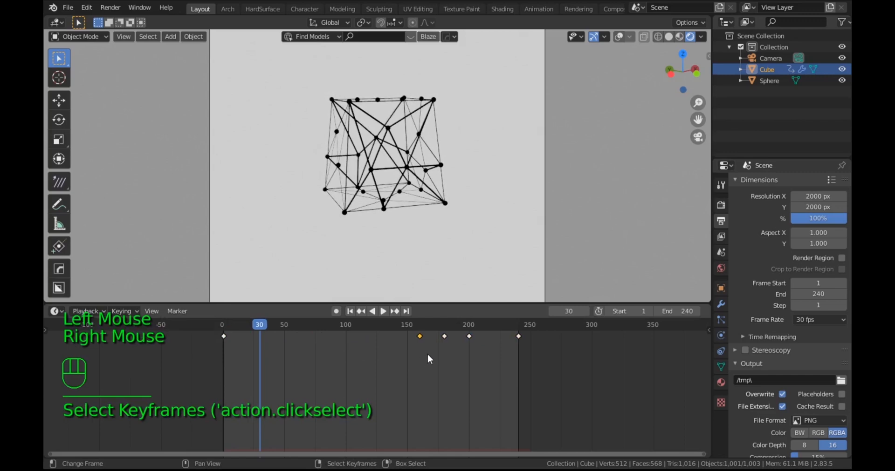
pyautogui.press('g')
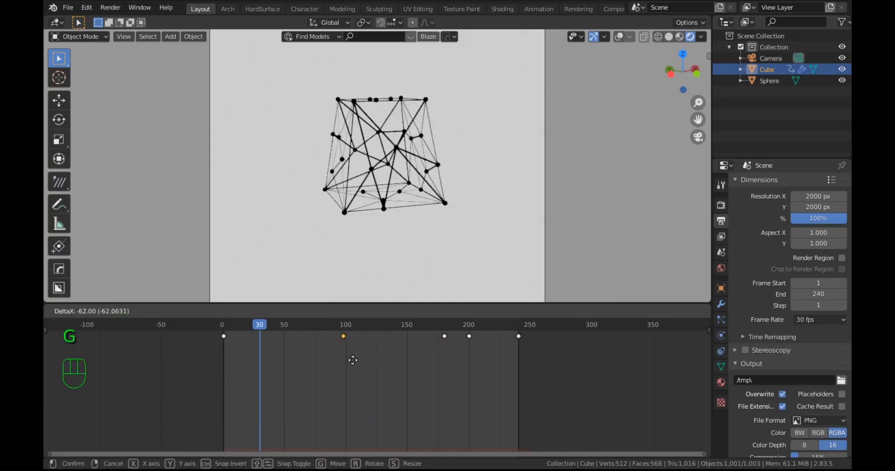
pyautogui.click(355, 357)
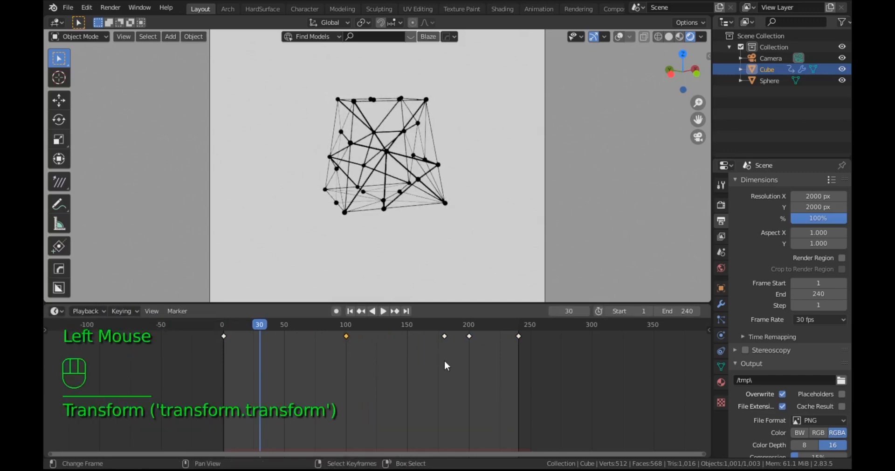
pyautogui.rightClick(444, 340)
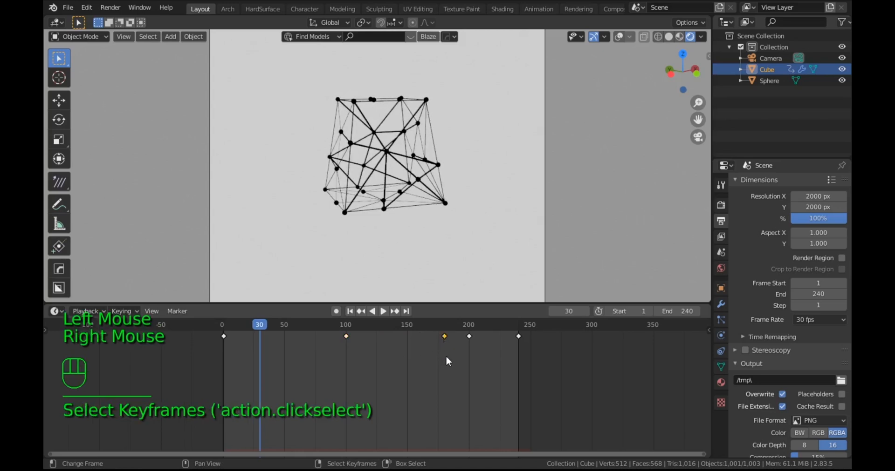
pyautogui.press('g')
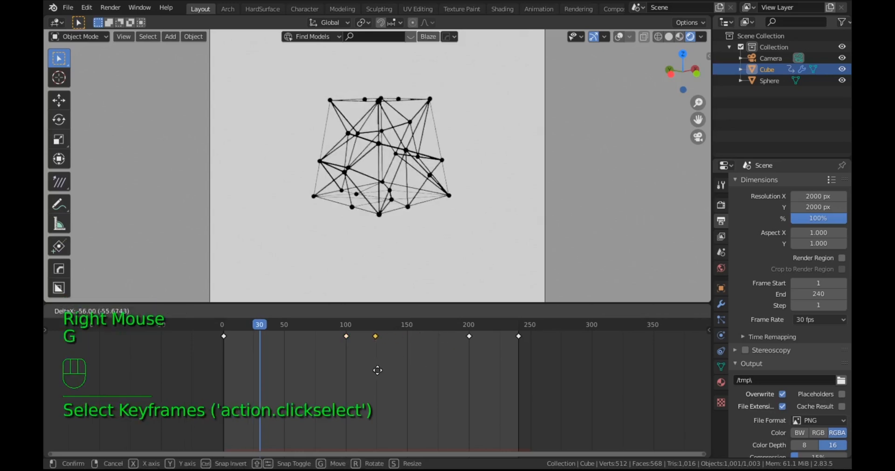
pyautogui.click(378, 369)
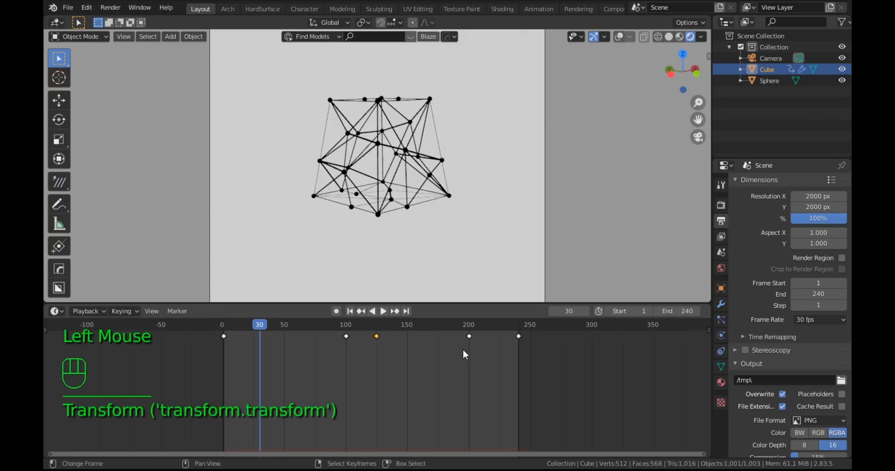
pyautogui.rightClick(468, 337)
pyautogui.press('g')
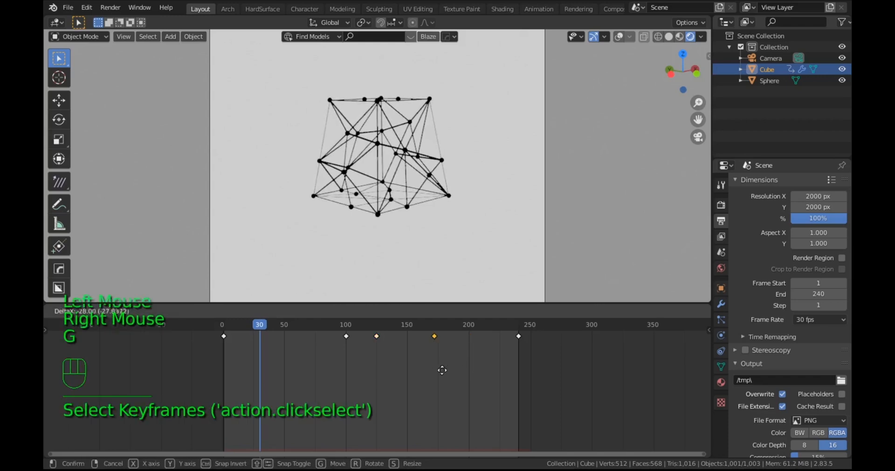
pyautogui.click(419, 373)
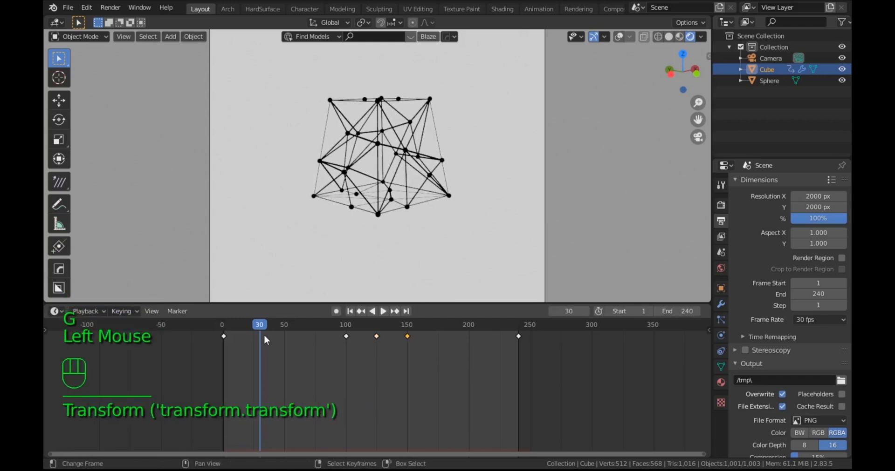
# Step: Play the retimed morphing animation from near the start, stop it and return to the first frame
pyautogui.moveTo(259, 325); pyautogui.dragTo(224, 334)
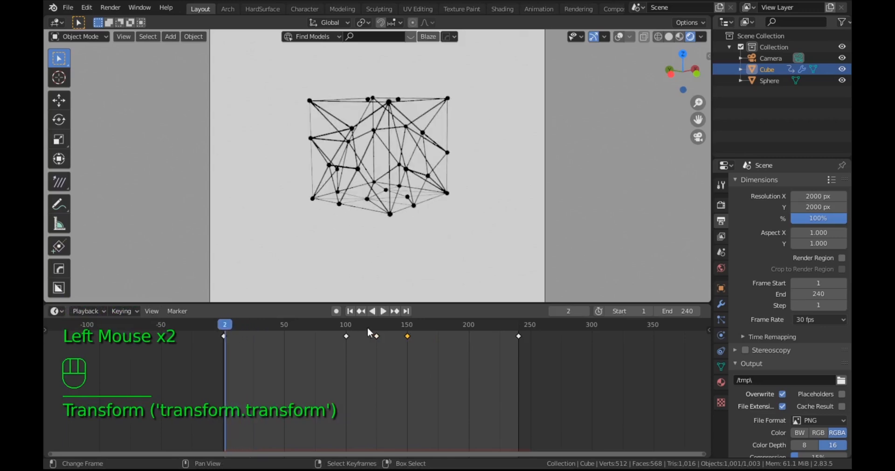
pyautogui.click(384, 311)
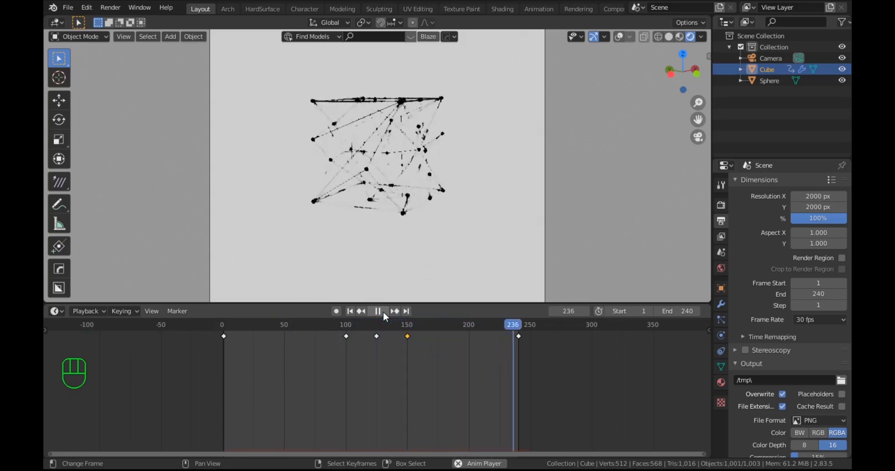
pyautogui.click(378, 312)
pyautogui.click(350, 312)
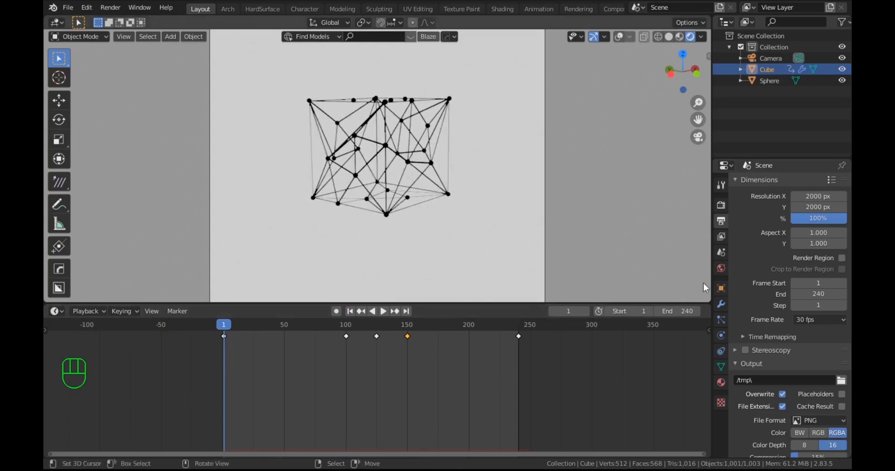
# Step: Set the render output file format to FFmpeg video
pyautogui.click(780, 379)
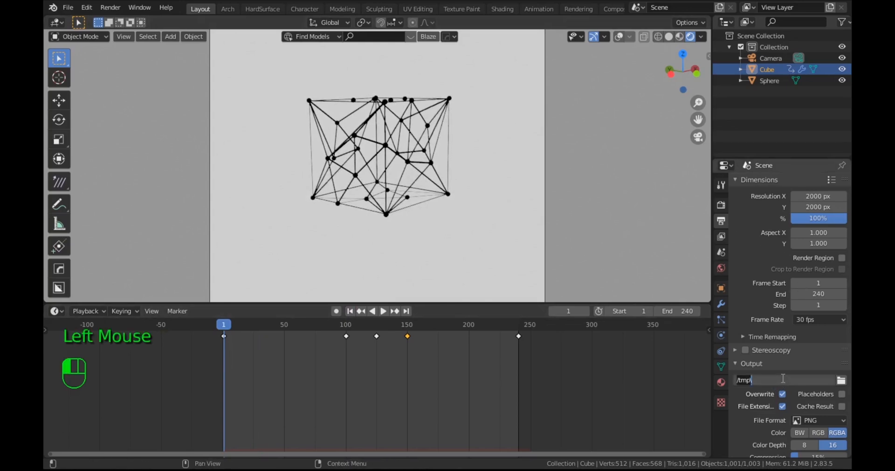
pyautogui.click(829, 420)
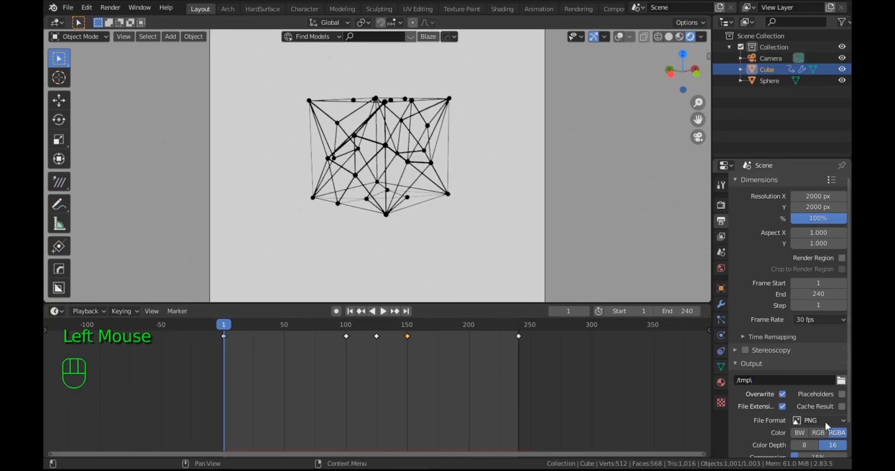
pyautogui.click(829, 420)
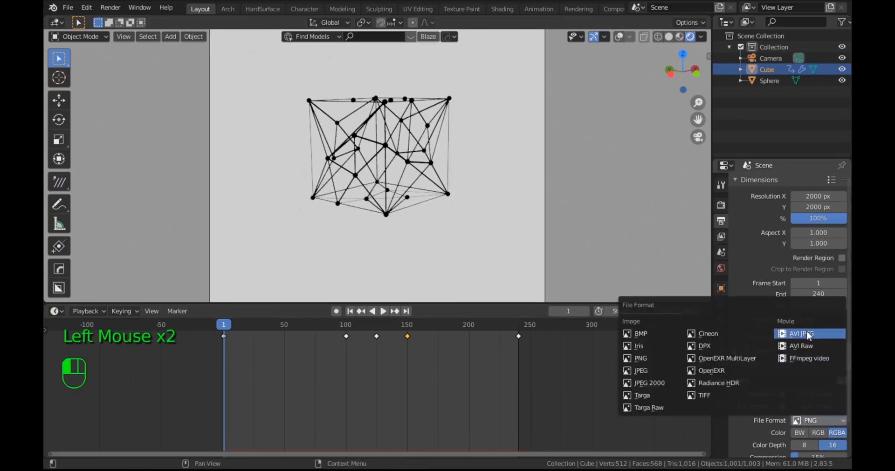
pyautogui.click(805, 372)
pyautogui.click(814, 421)
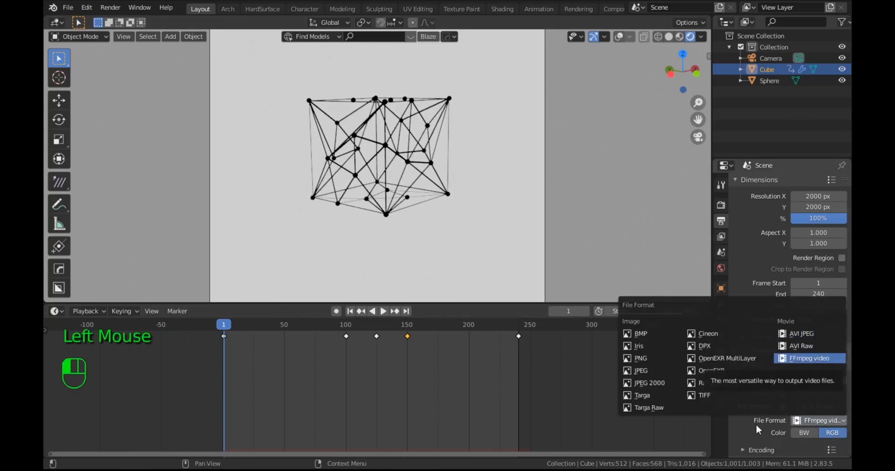
# Step: Expand the video encoding settings and set the container to MPEG-4
pyautogui.scroll(-4, 825, 397)
pyautogui.scroll(-2, 773, 430)
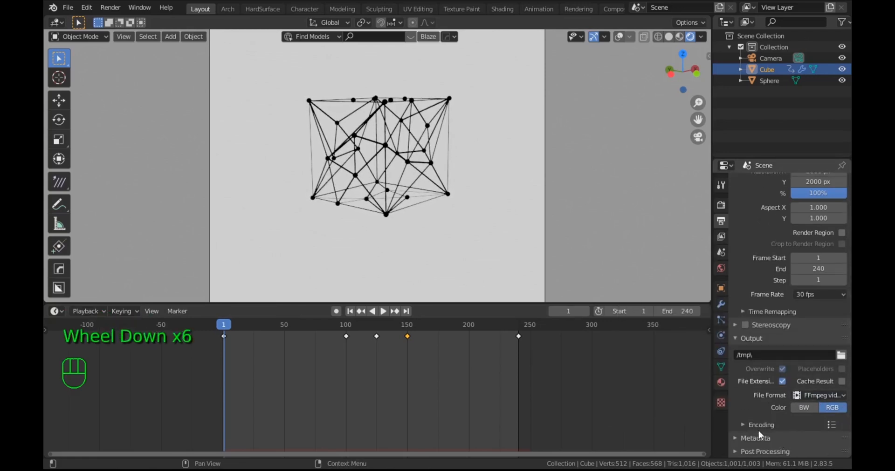
pyautogui.click(768, 425)
pyautogui.scroll(-5, 823, 391)
pyautogui.click(812, 328)
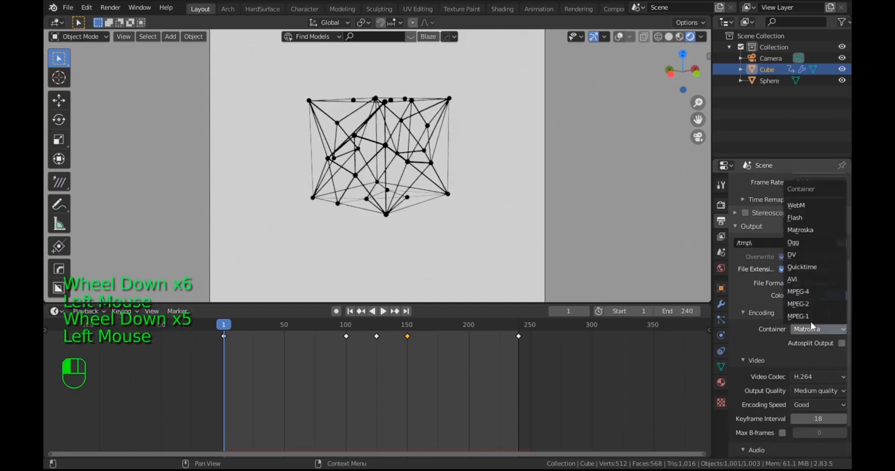
pyautogui.click(815, 292)
pyautogui.scroll(-9, 762, 432)
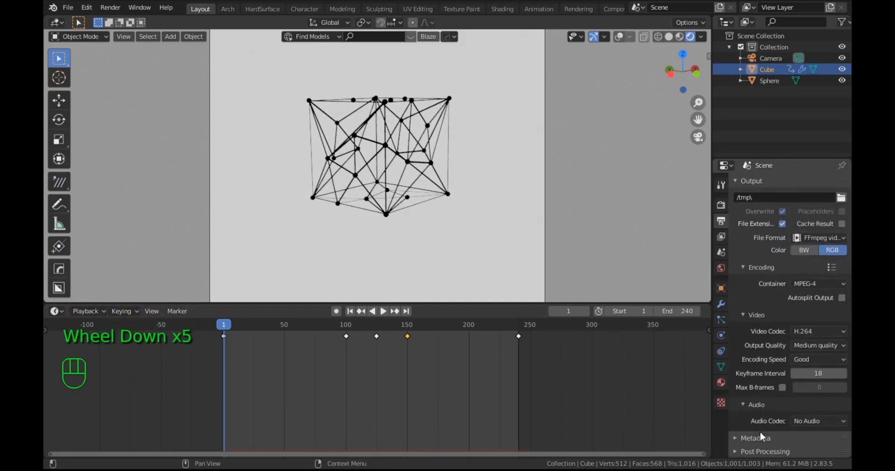
# Step: Try the Low Contrast look in the render color management, and set the look to Very High Contrast
pyautogui.click(720, 205)
pyautogui.scroll(-17, 781, 355)
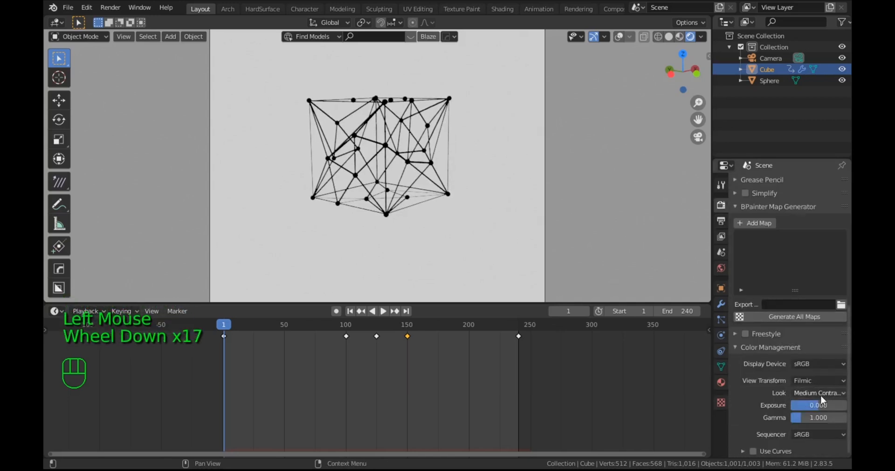
pyautogui.click(815, 393)
pyautogui.click(792, 306)
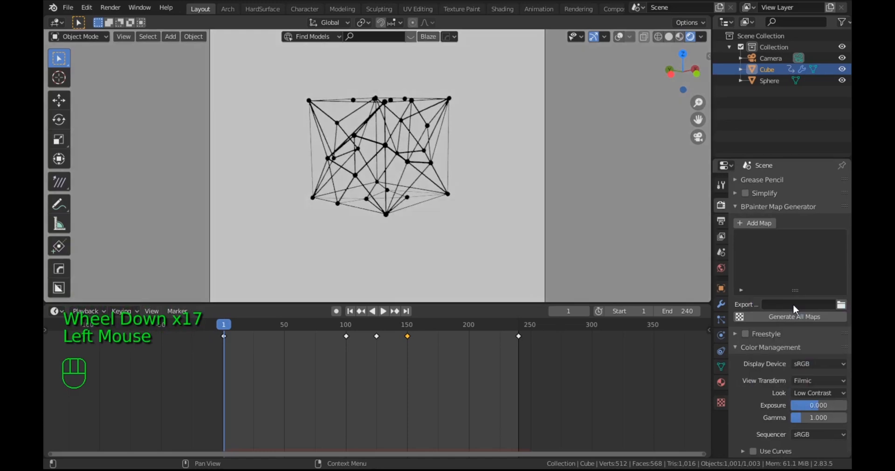
pyautogui.click(811, 392)
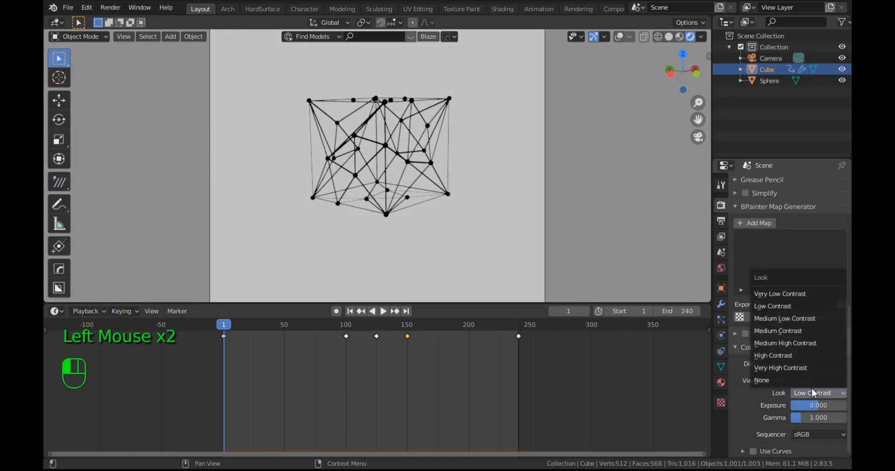
pyautogui.click(781, 369)
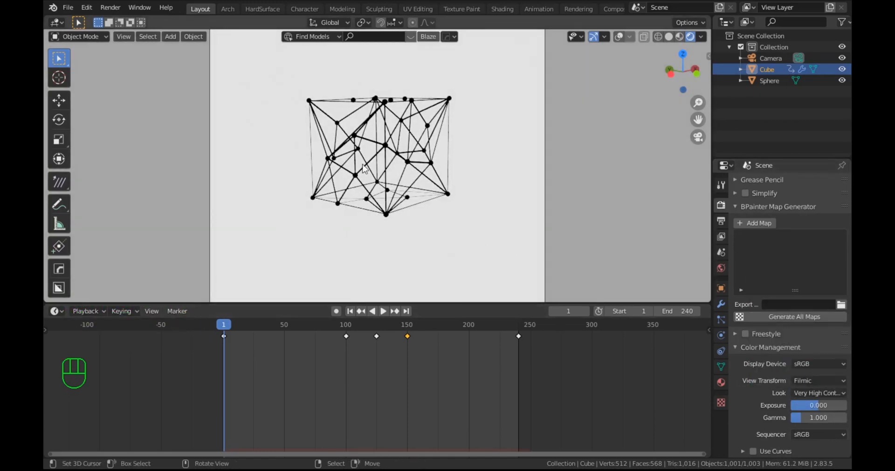